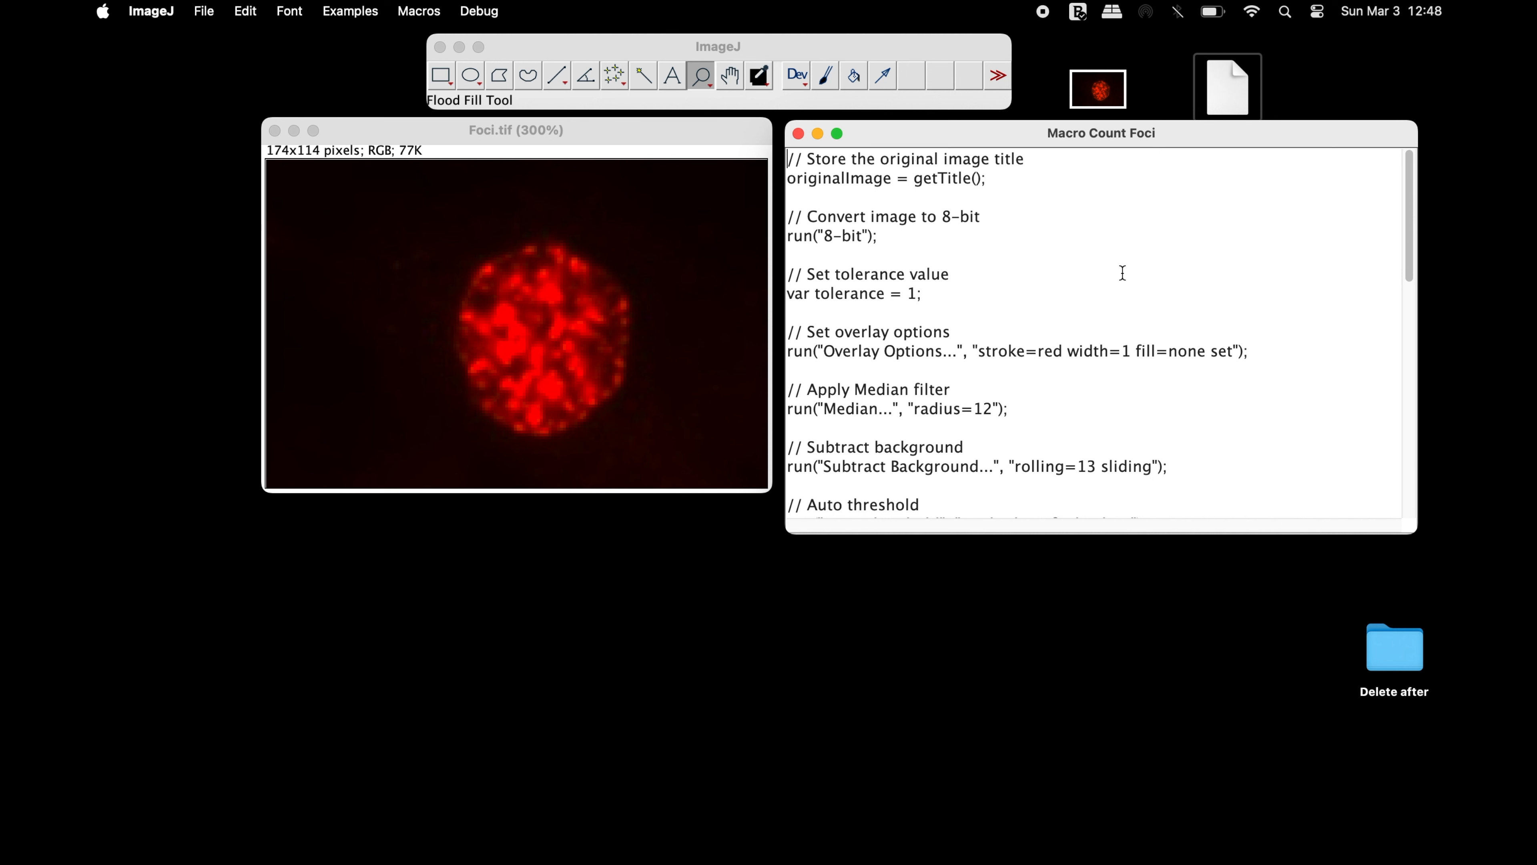
# Copy the entire code of the Macro Count Foci text file and close its window
pyautogui.press('super+a')
pyautogui.click(245, 11)
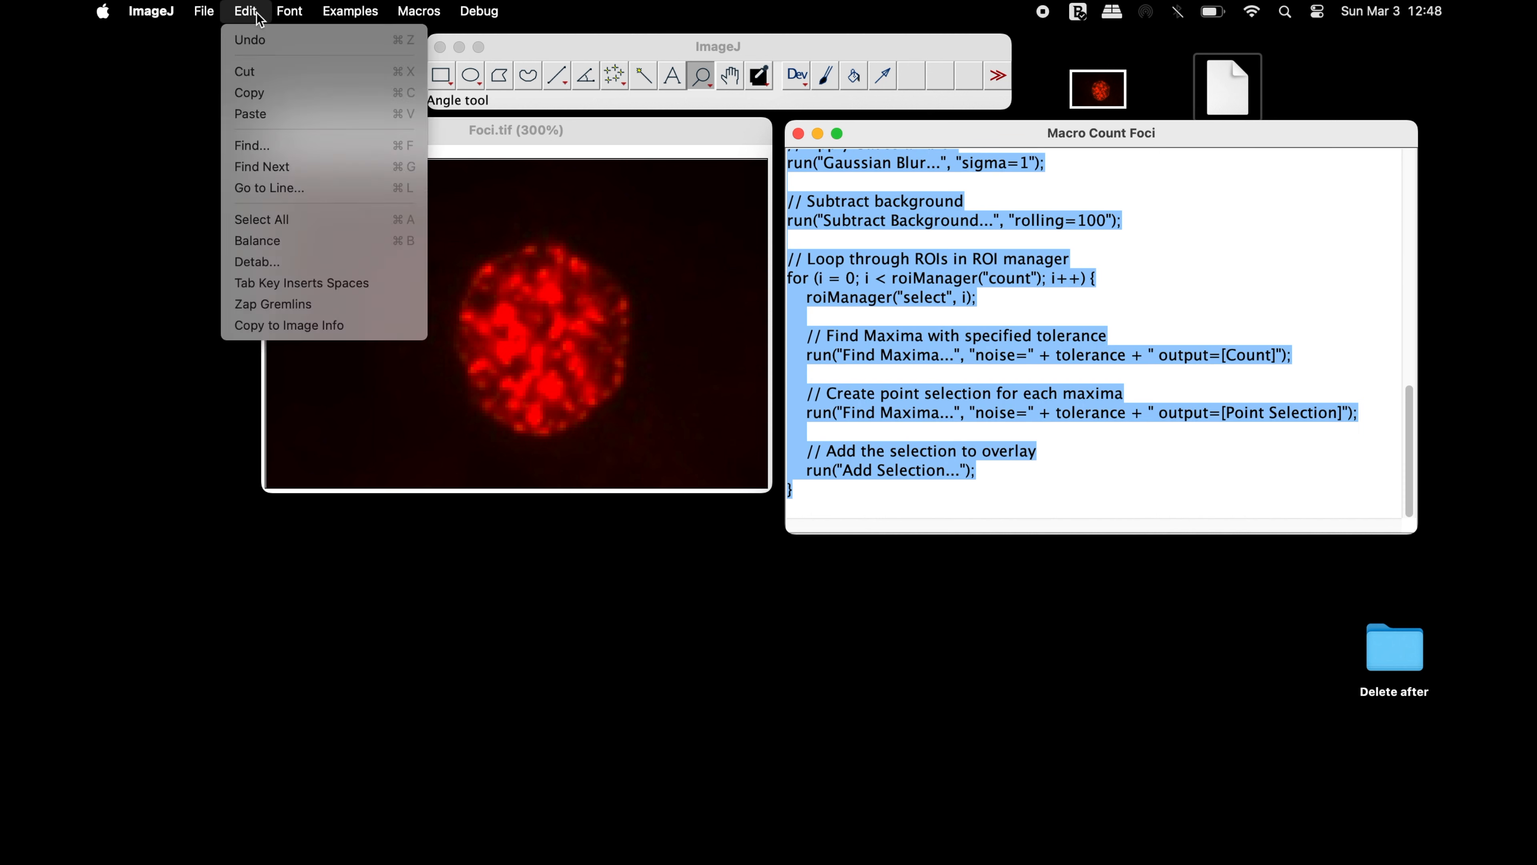
pyautogui.click(267, 92)
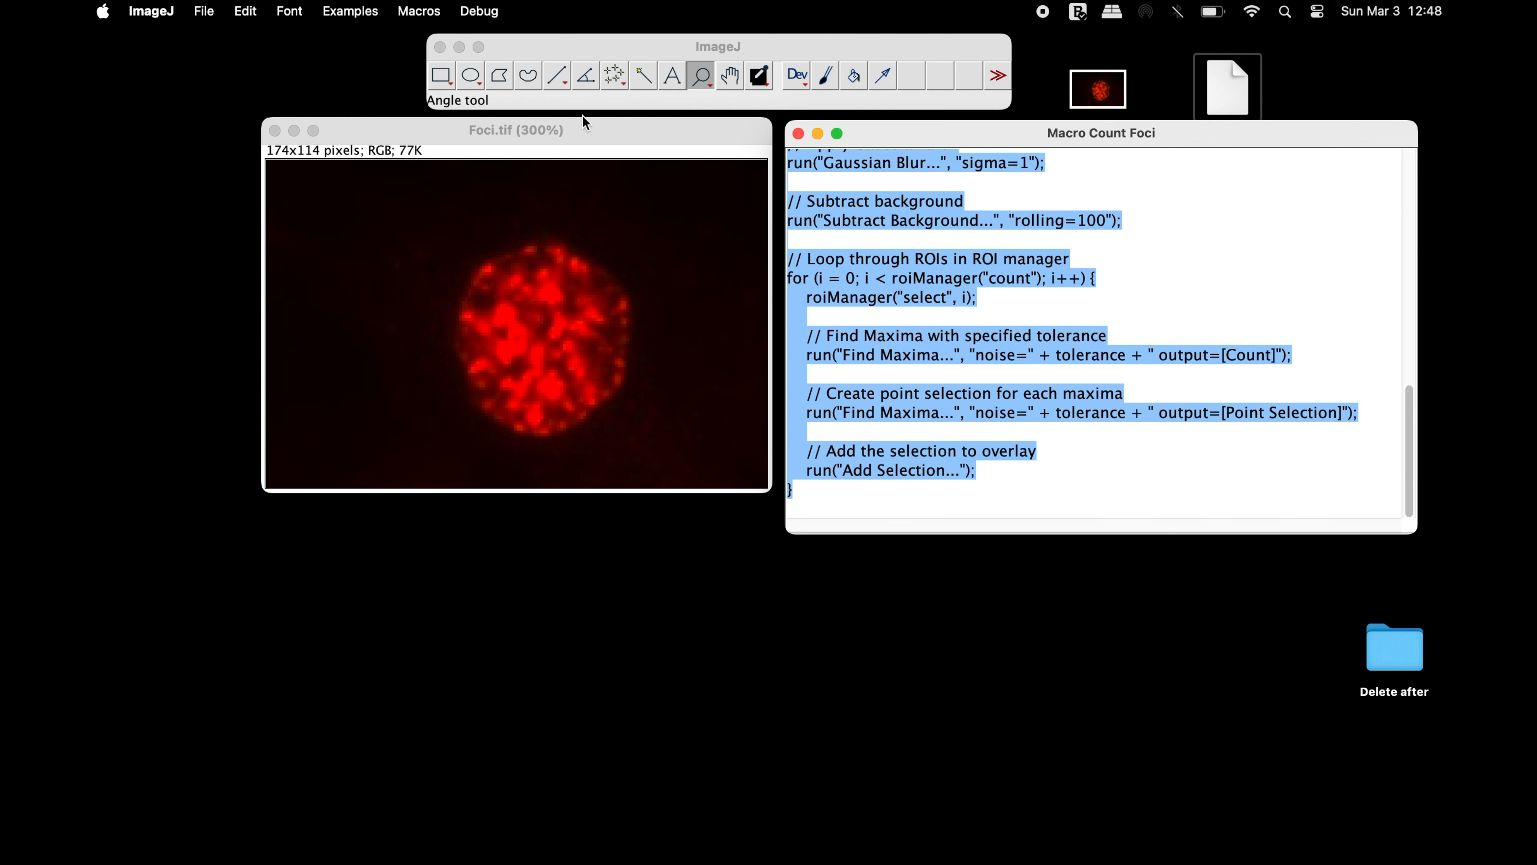
pyautogui.click(798, 133)
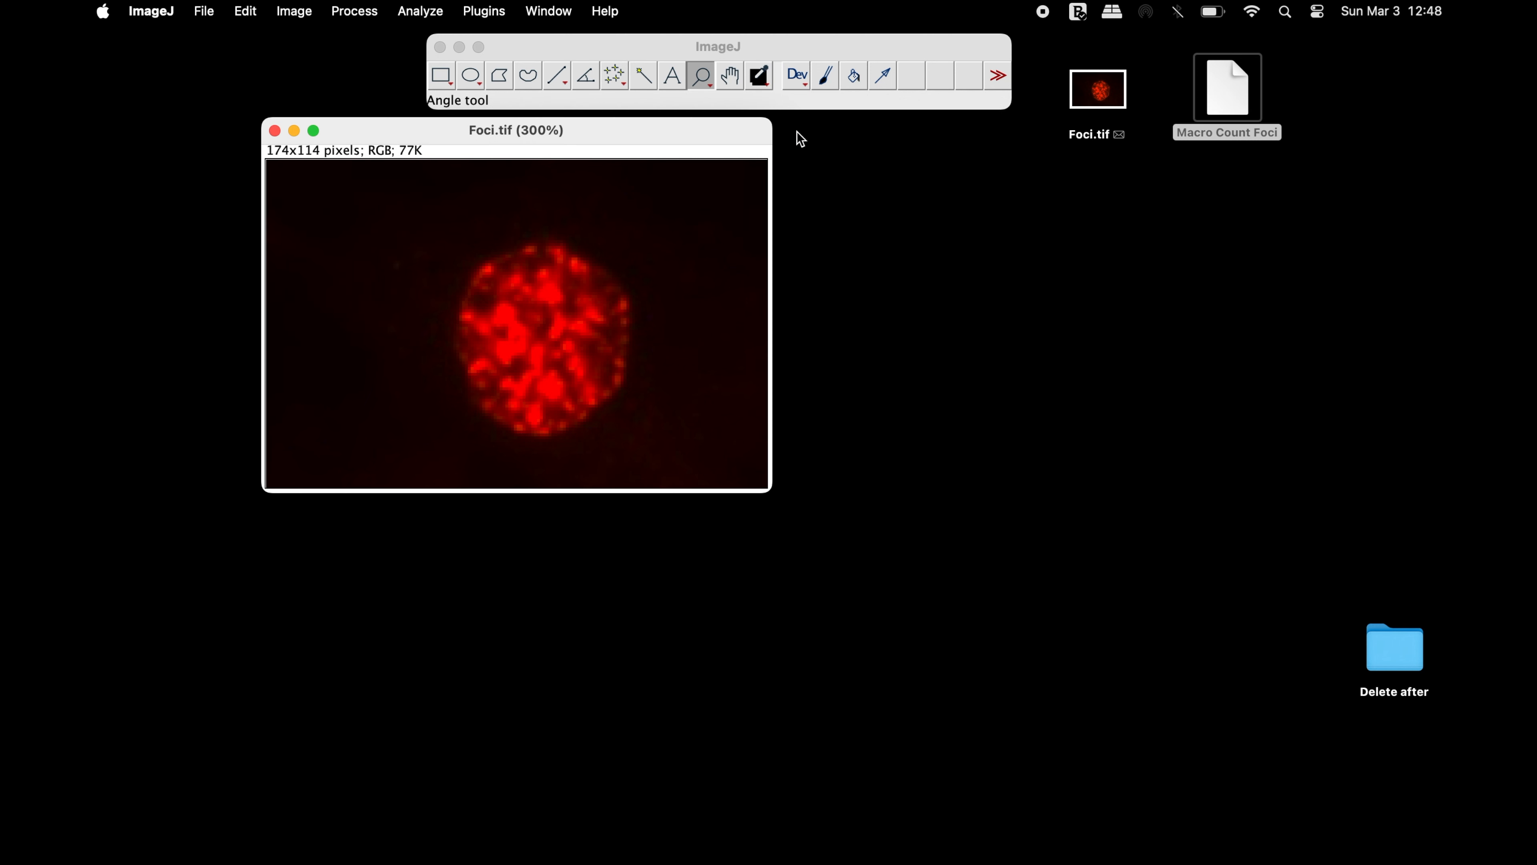
# Create a new macro and paste the copied foci-counting code into its empty editor
pyautogui.click(715, 47)
pyautogui.click(490, 12)
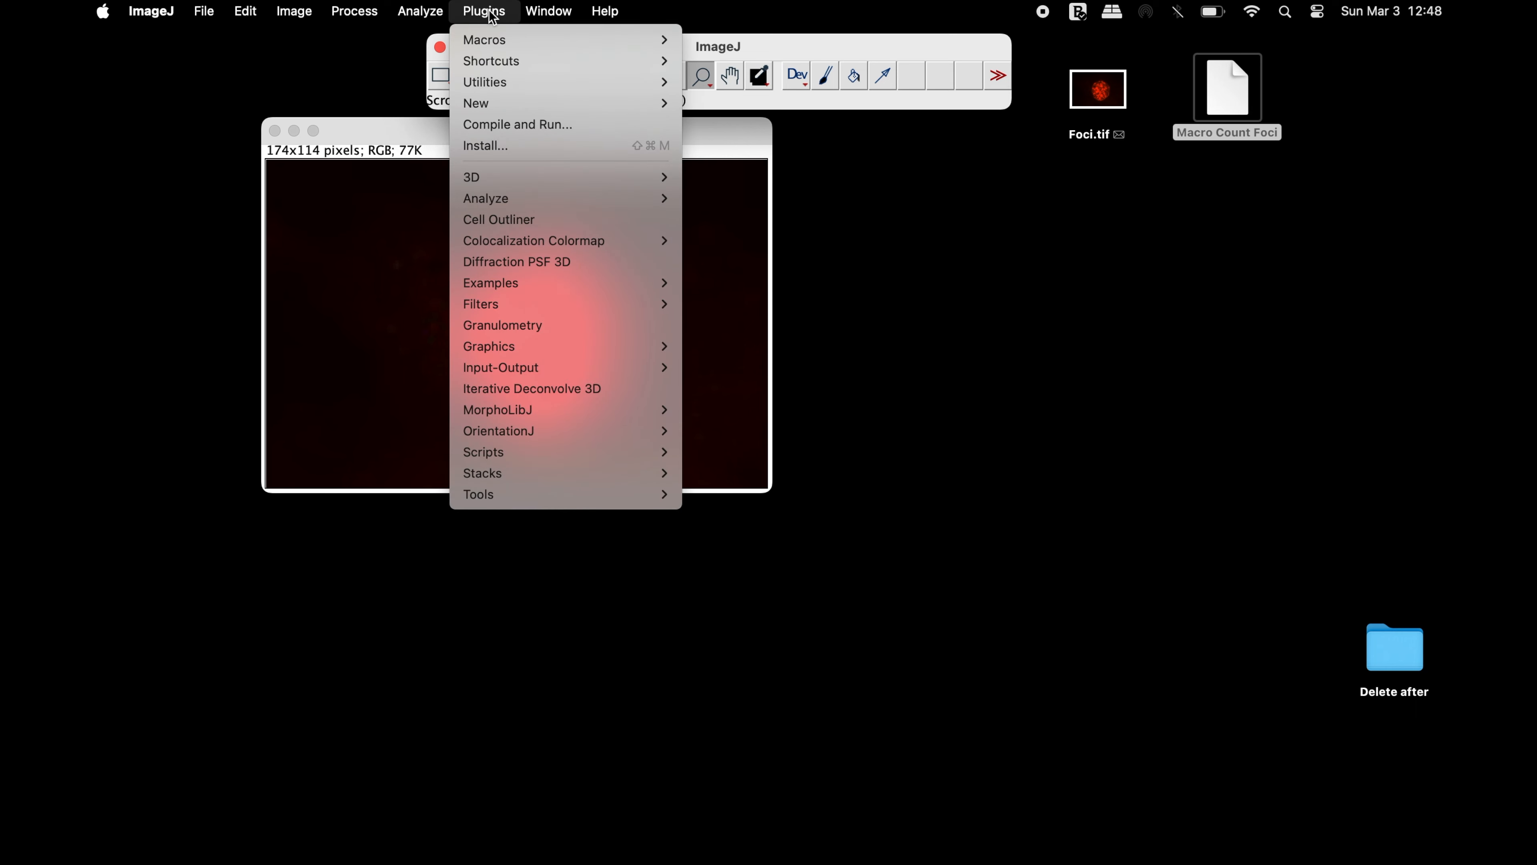
pyautogui.moveTo(521, 106)
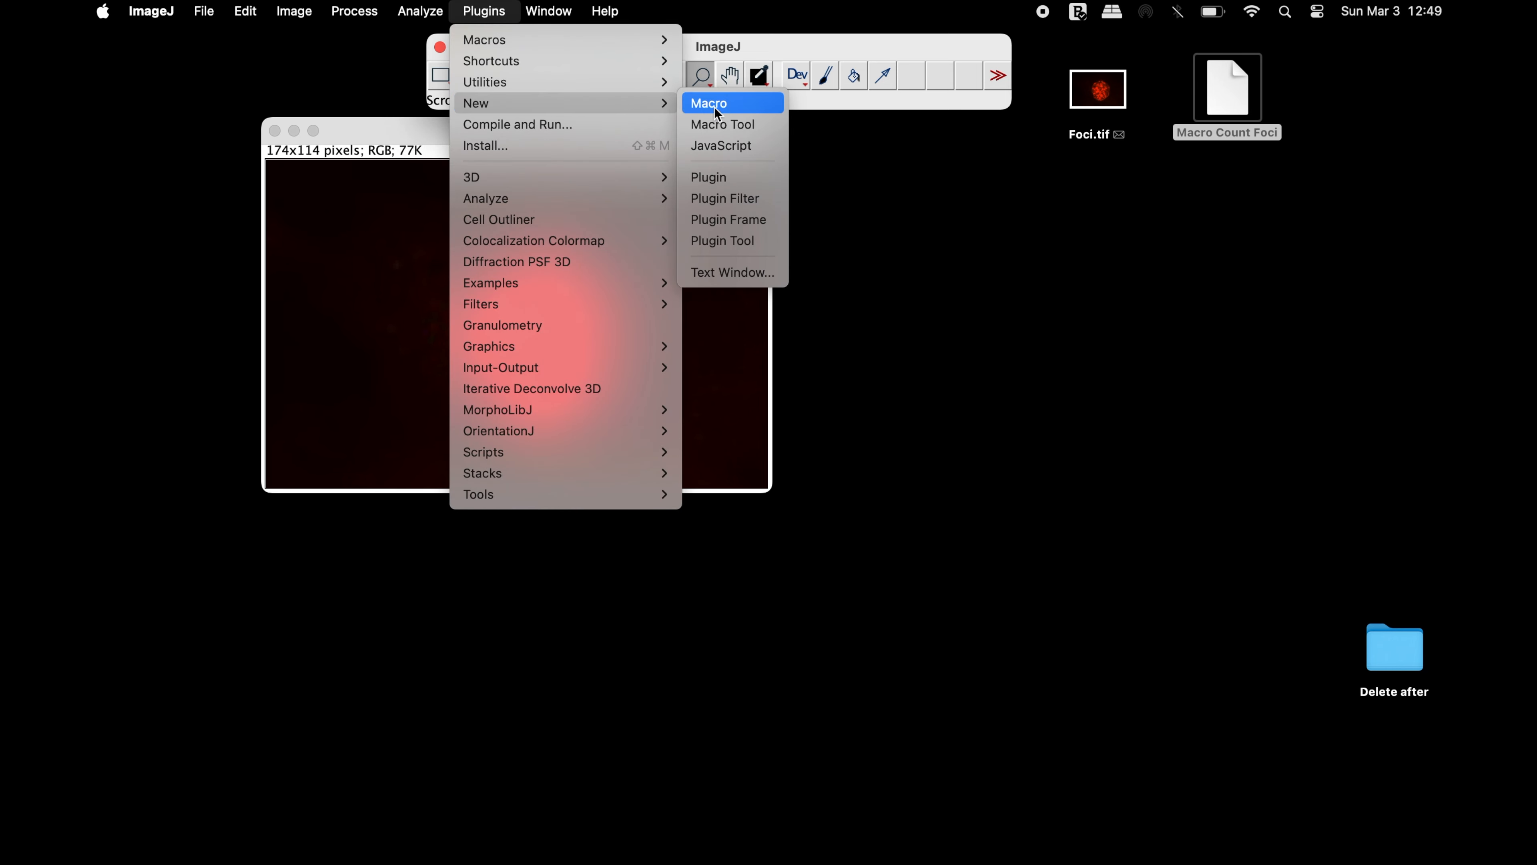
pyautogui.click(740, 103)
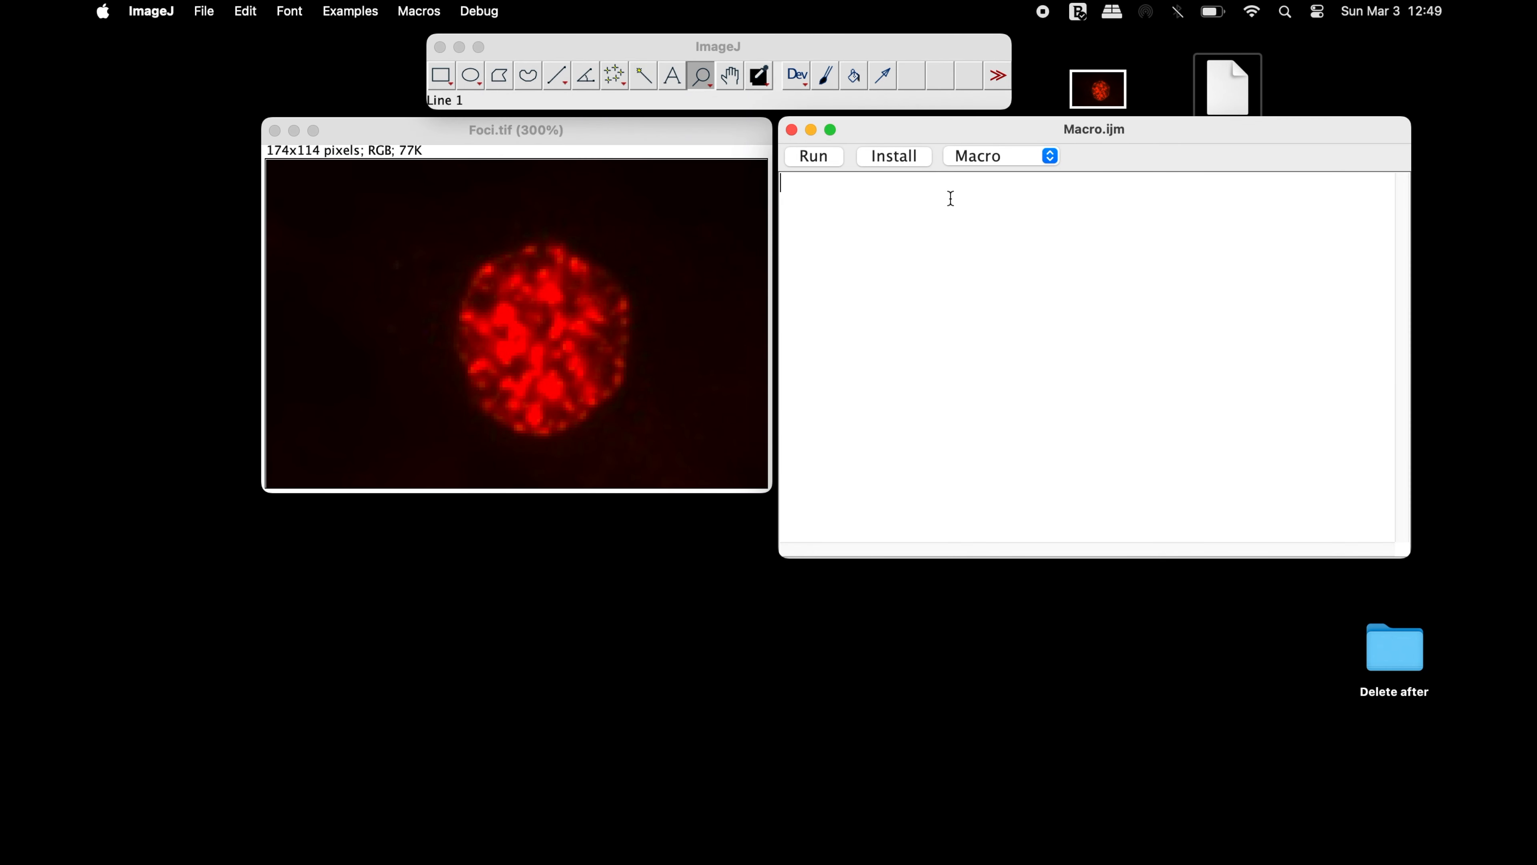
pyautogui.press('super+v')
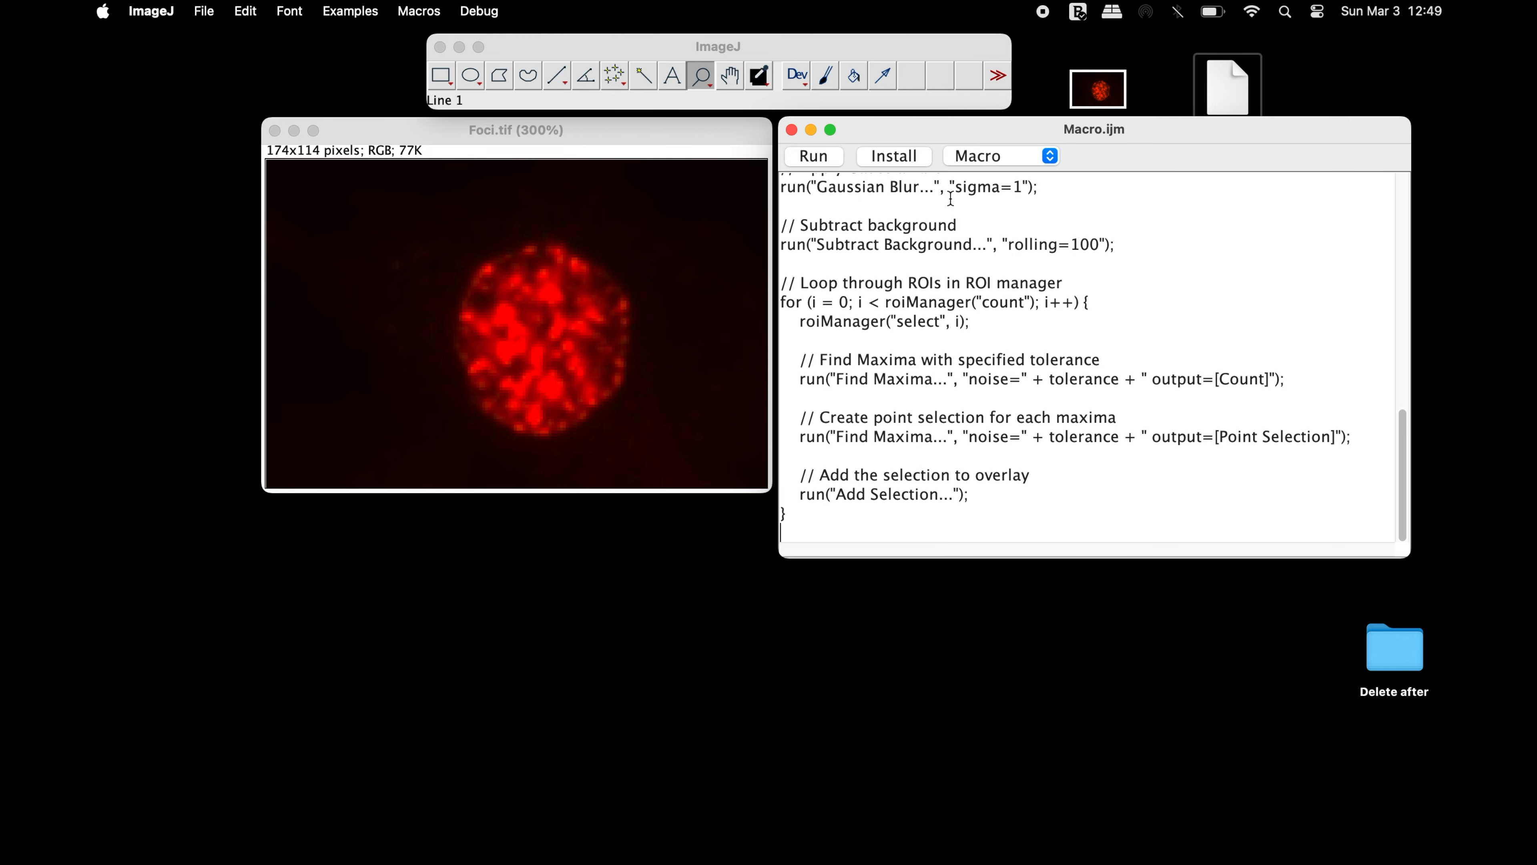
pyautogui.scroll(10, 950, 199)
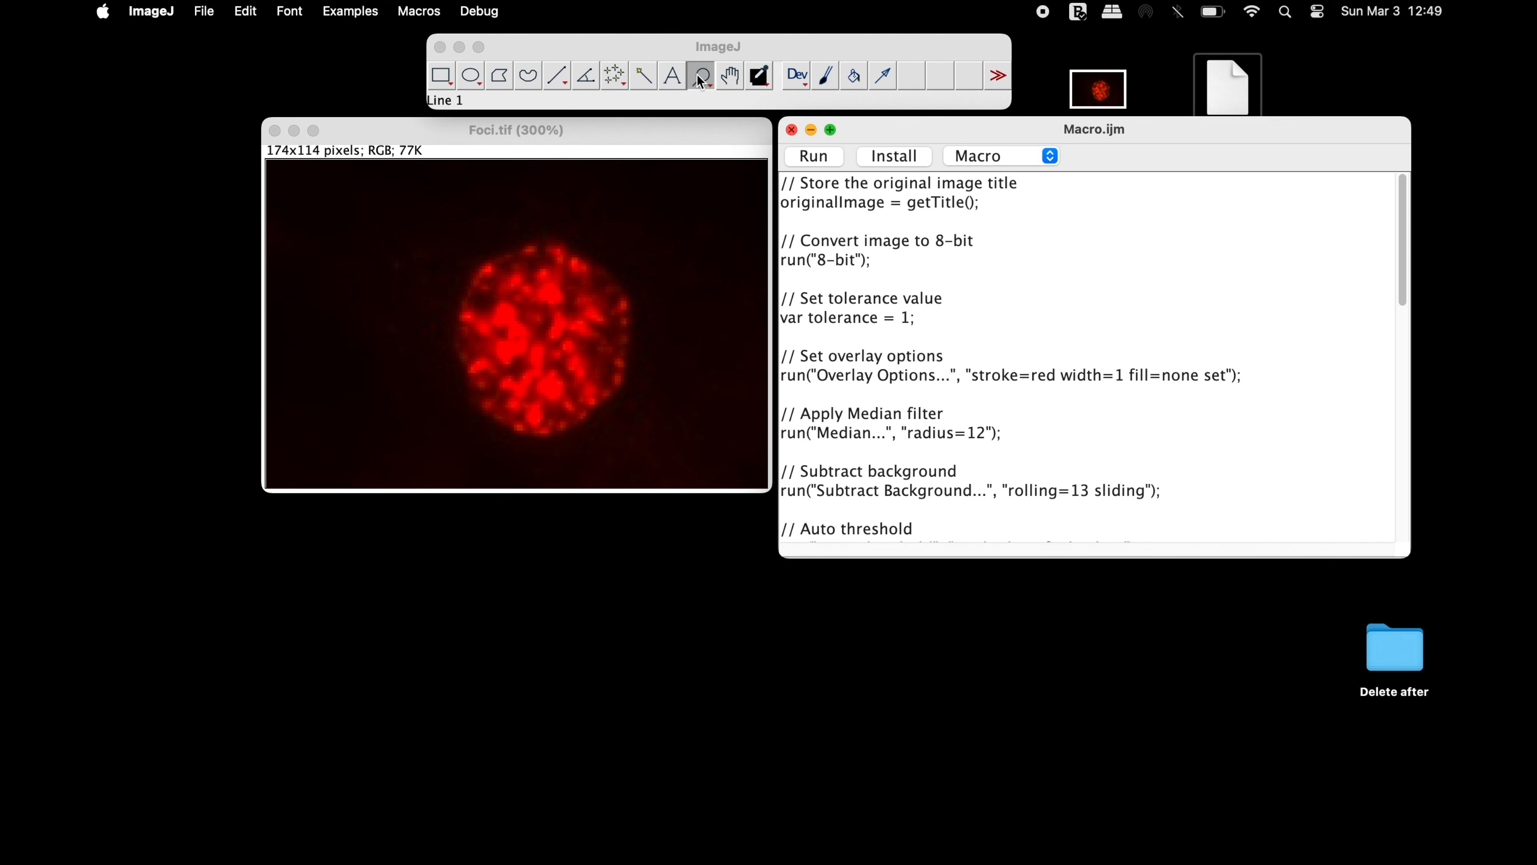
# Save the new macro on the Desktop as FOCI COUNT.ijm
pyautogui.click(203, 12)
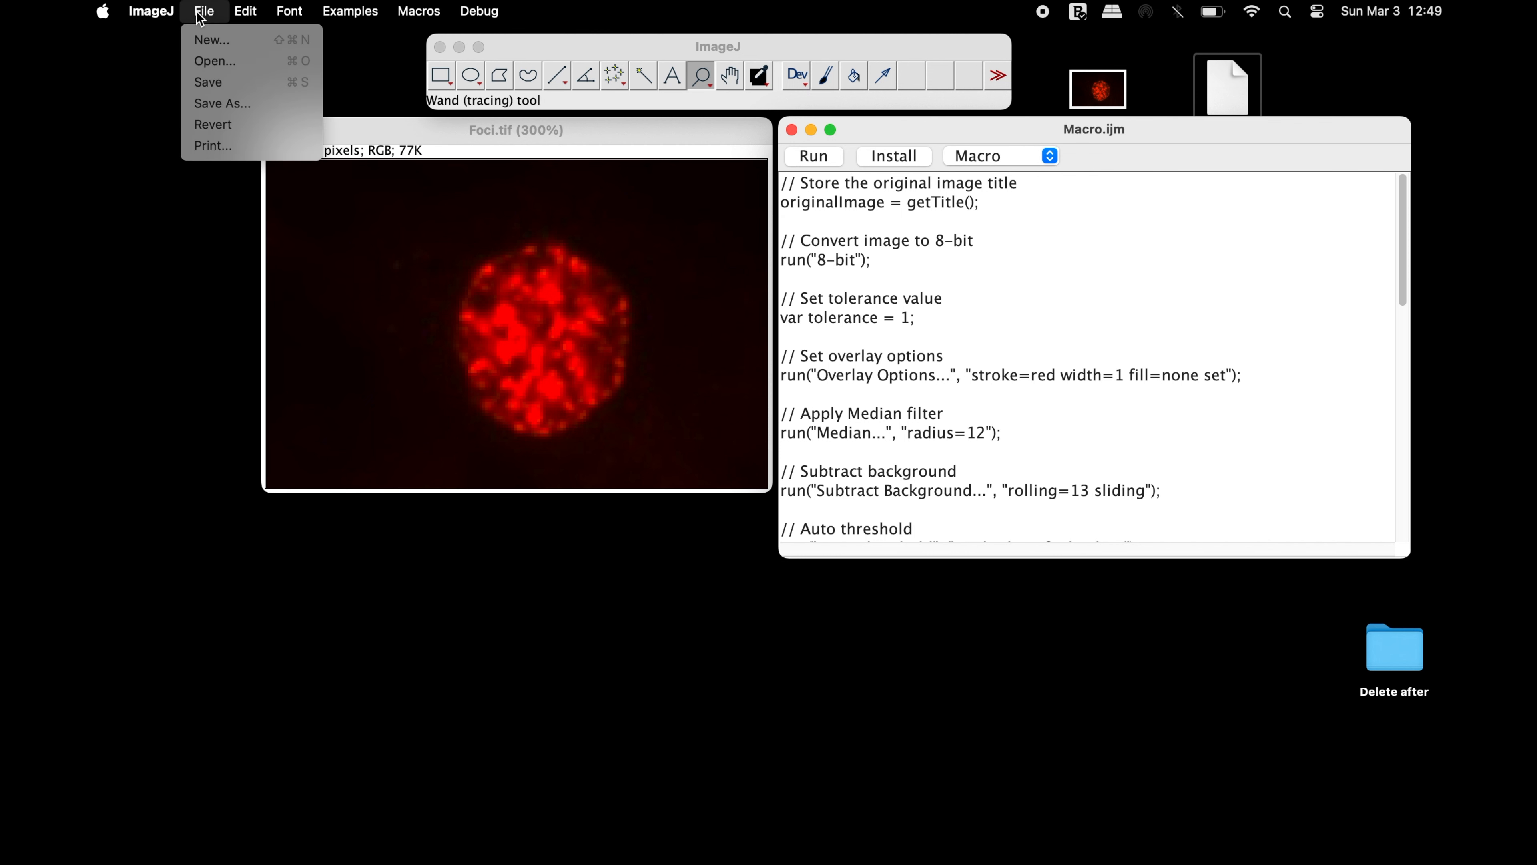
pyautogui.click(229, 104)
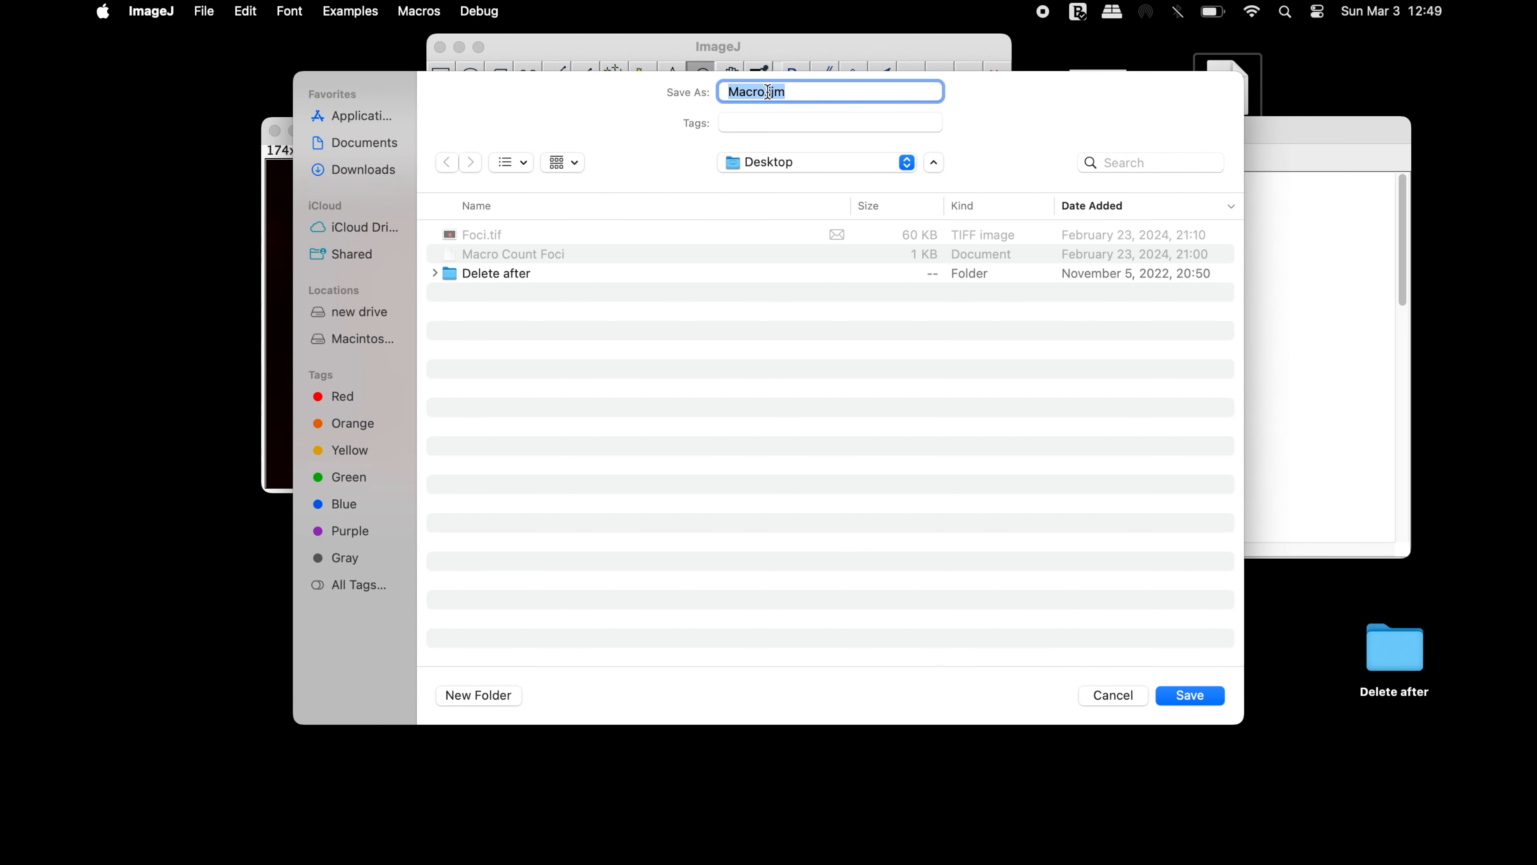
pyautogui.click(765, 93)
pyautogui.press('BackSpace')
pyautogui.press('BackSpace')
pyautogui.press('BackSpace')
pyautogui.press('BackSpace')
pyautogui.press('BackSpace')
pyautogui.write('FOCI COUNT.ijm')
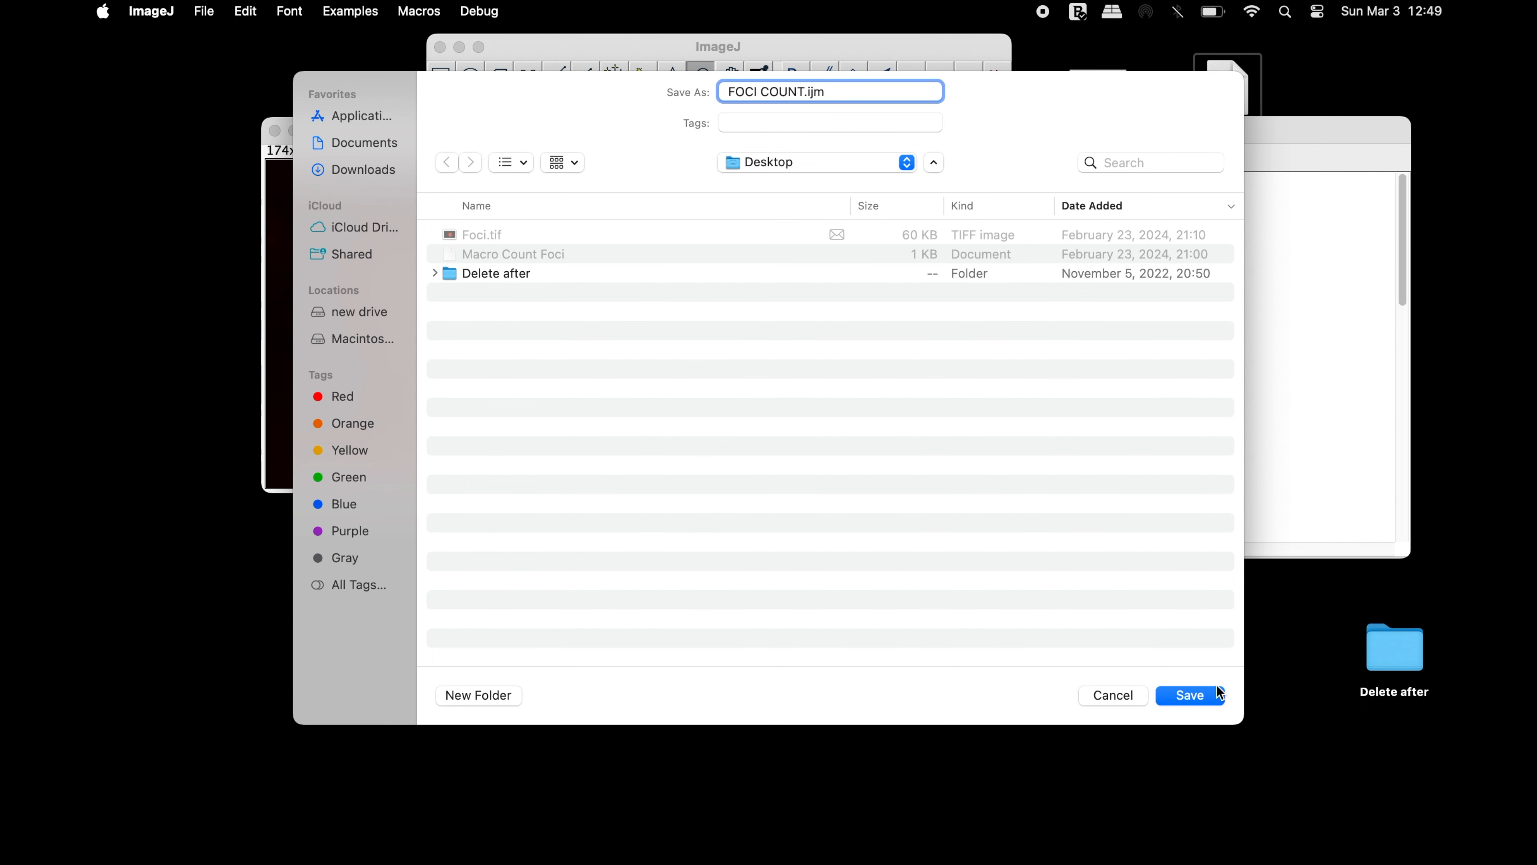
pyautogui.click(1217, 694)
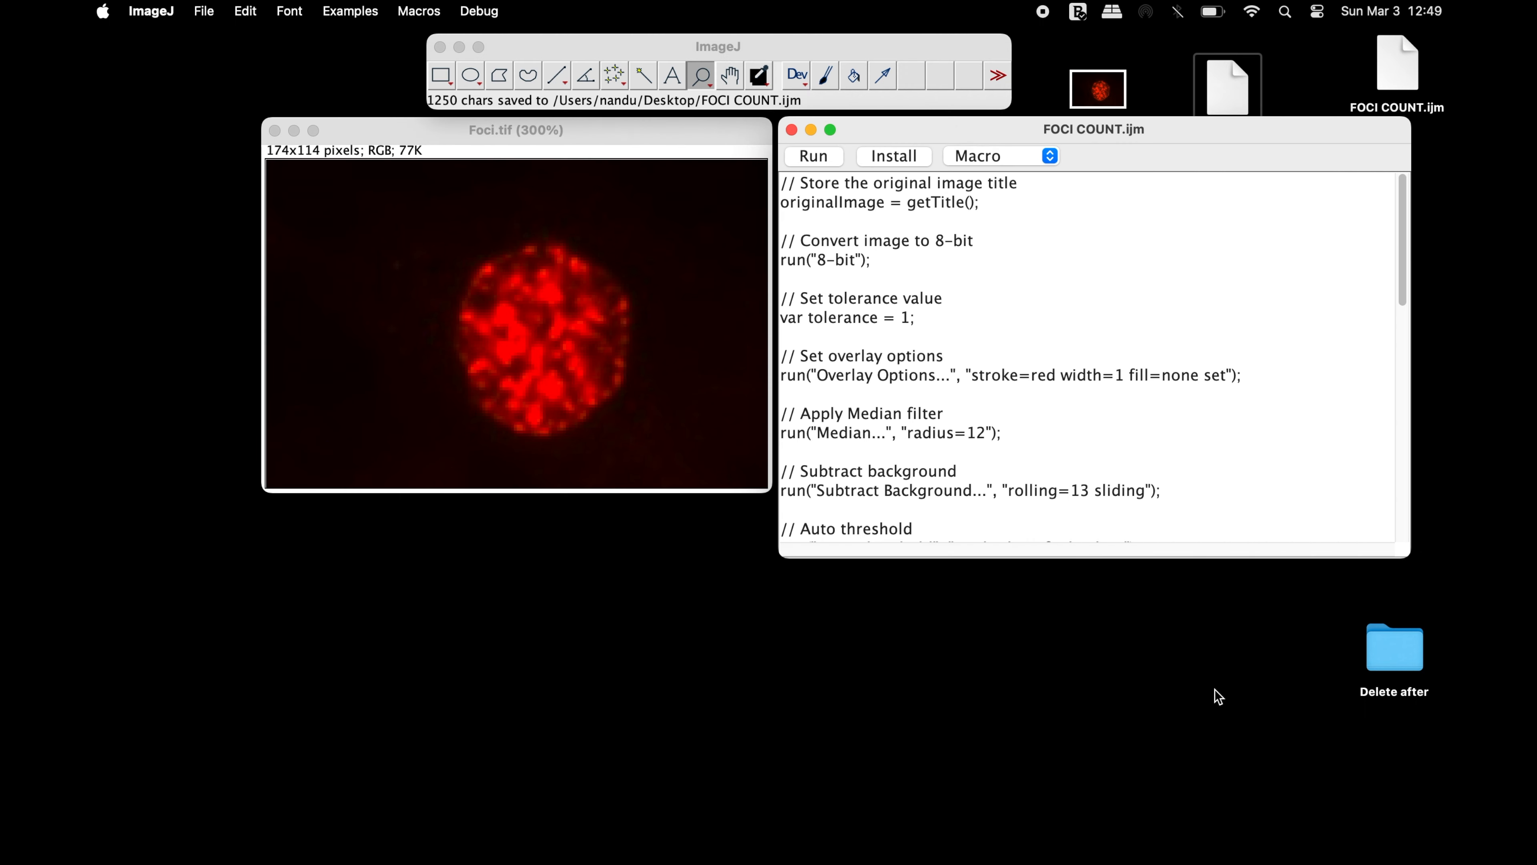
# Close the macro editor, reopen FOCI COUNT.ijm from the desktop and run it on the Foci.tif image
pyautogui.click(791, 131)
pyautogui.moveTo(1397, 75); pyautogui.dragTo(874, 98)
pyautogui.moveTo(799, 130); pyautogui.dragTo(1118, 133)
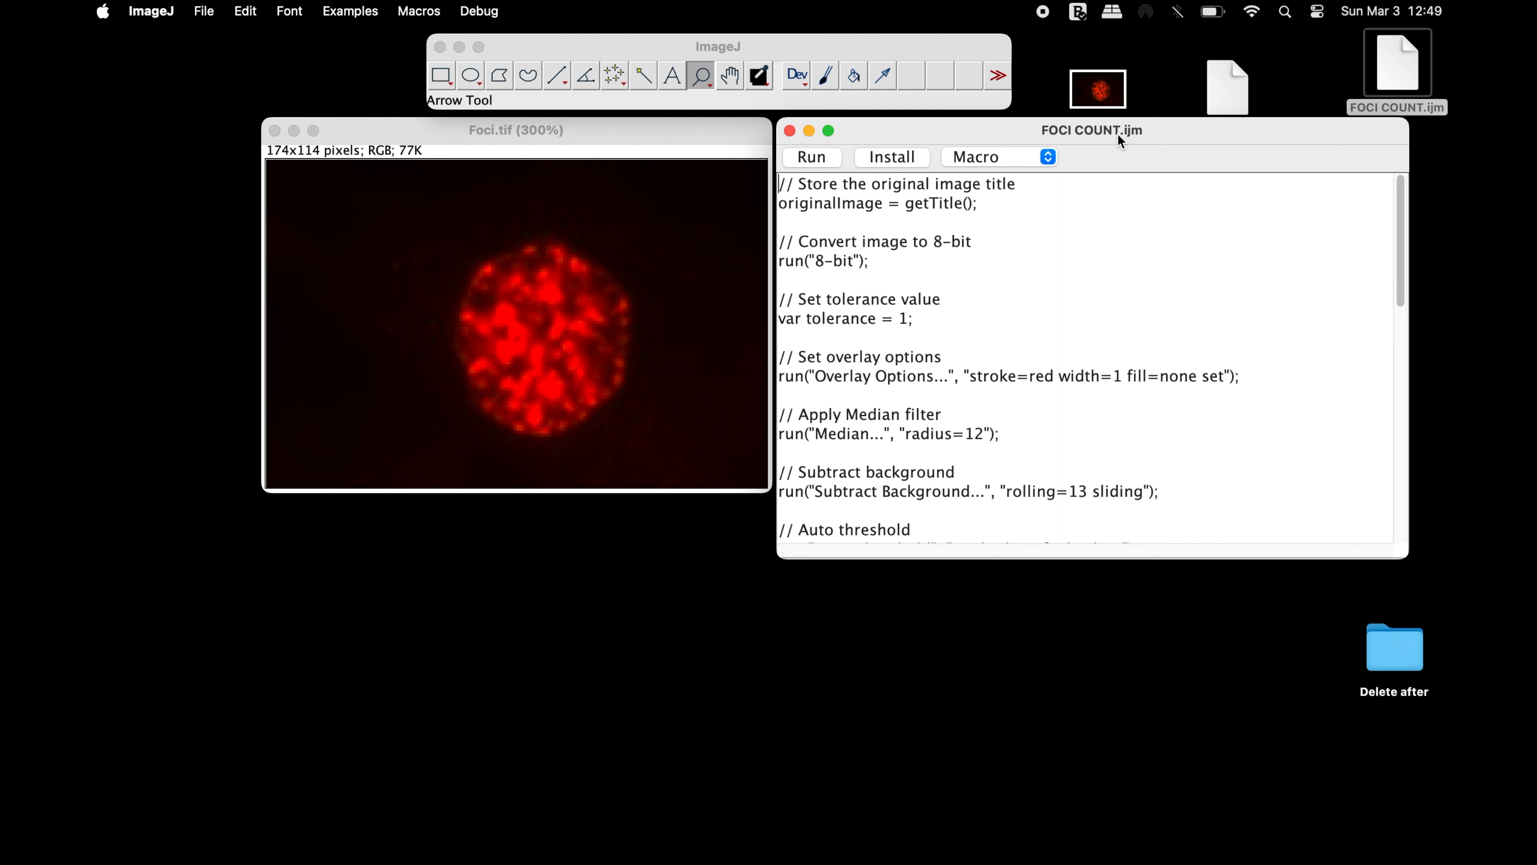
pyautogui.click(837, 159)
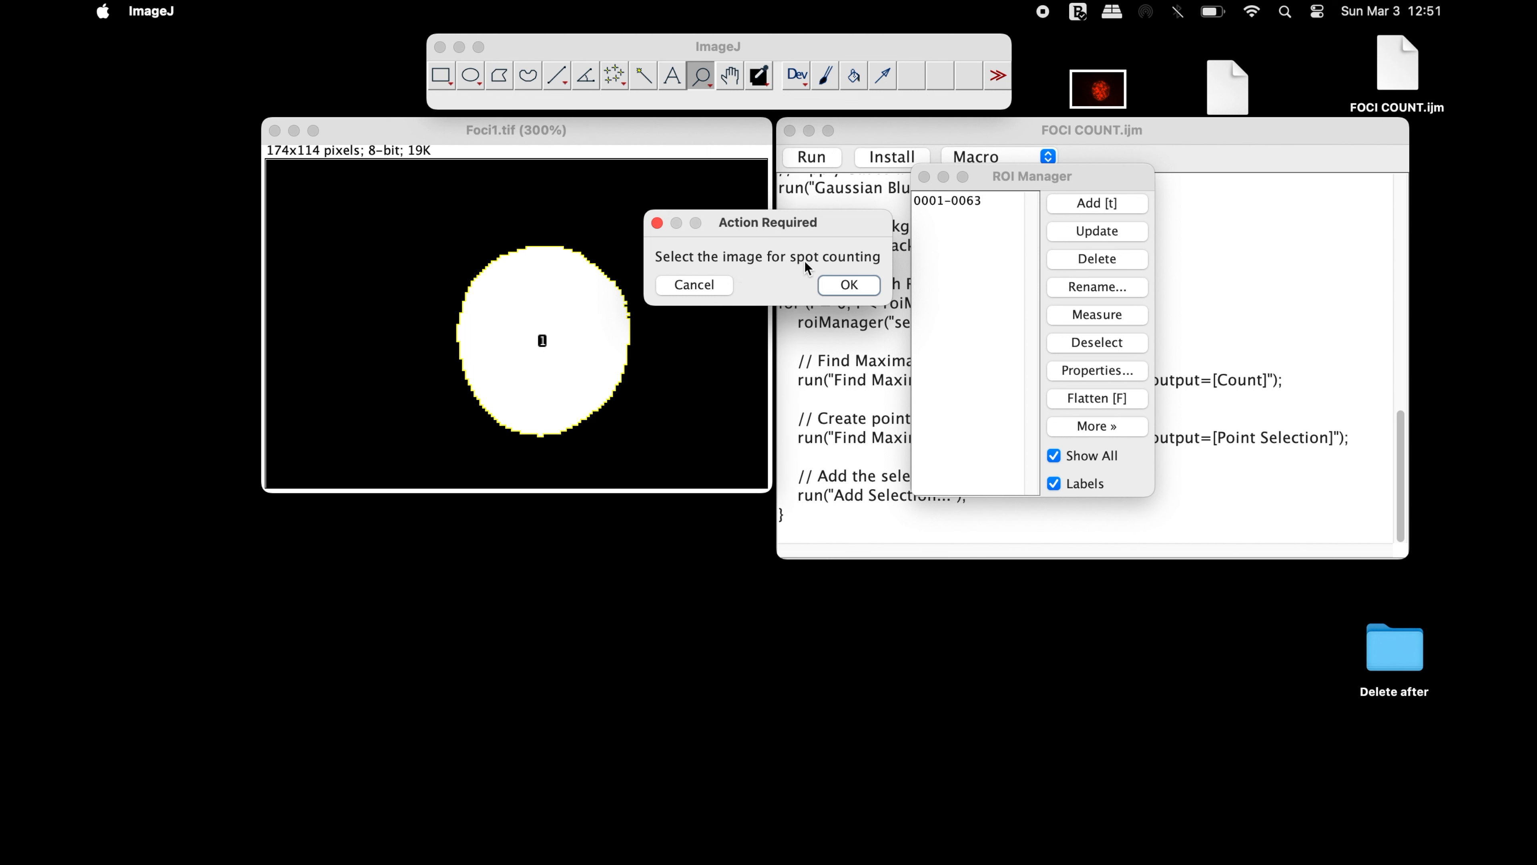
# Open the original Foci.tif from the desktop as the image for spot counting and let the macro continue
pyautogui.click(1111, 88)
pyautogui.moveTo(1097, 88); pyautogui.dragTo(862, 75)
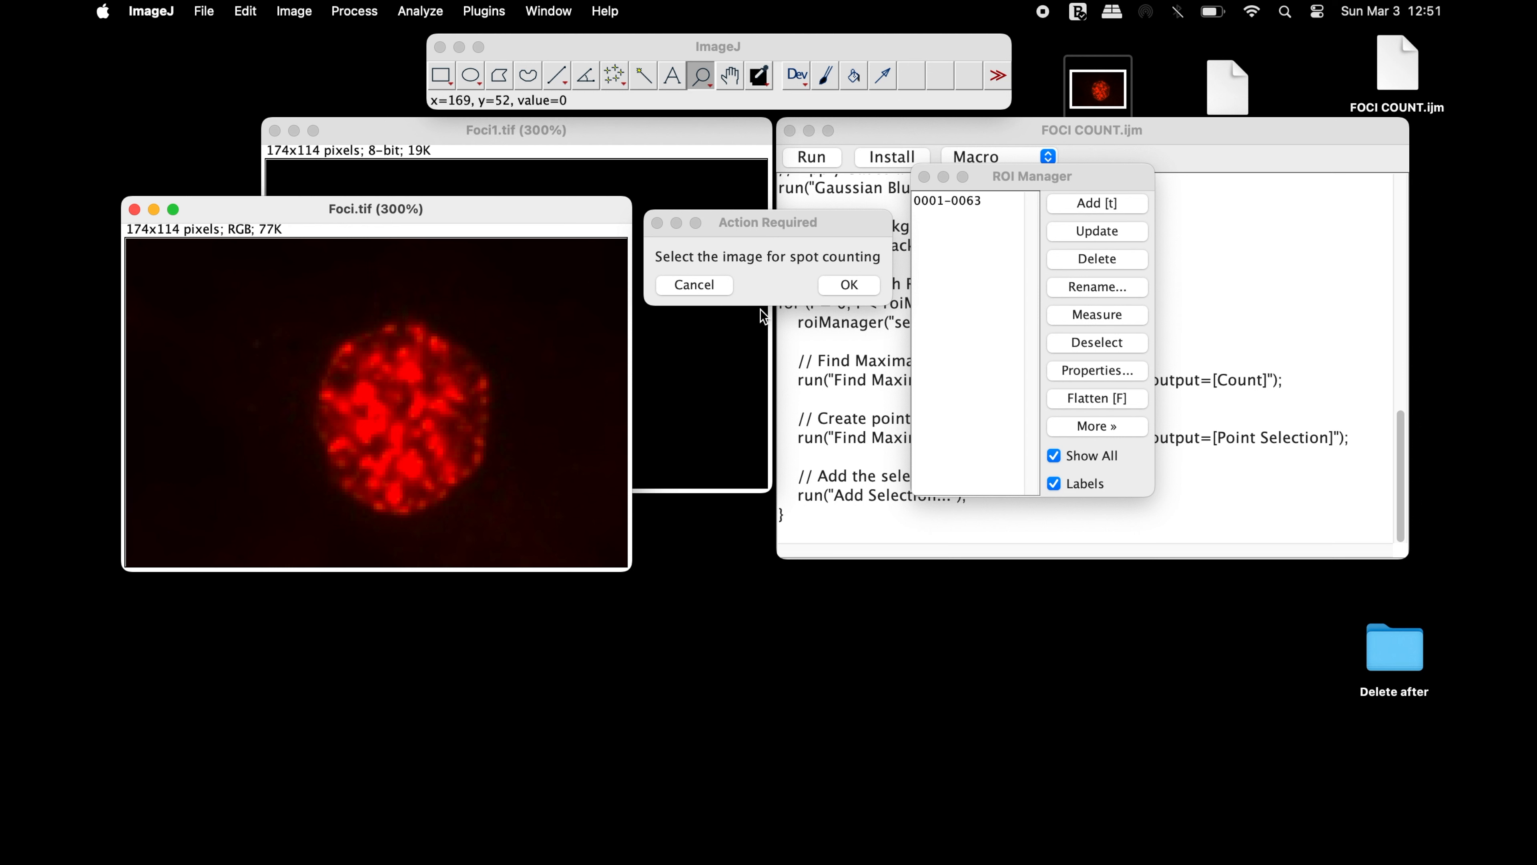
pyautogui.click(850, 285)
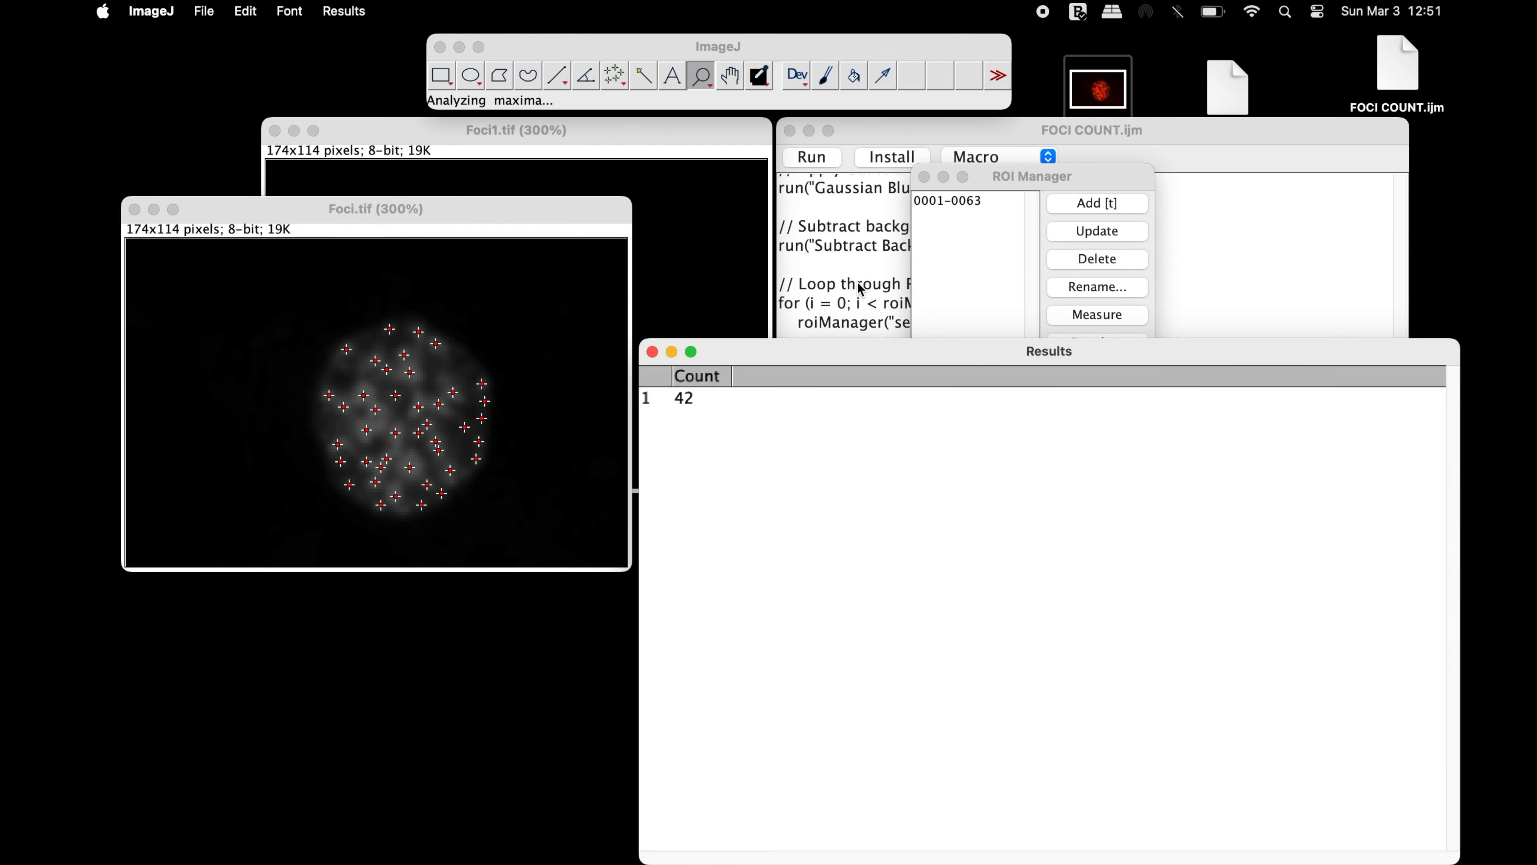
# Check the marked foci on Foci.tif and the count in the Results table, and minimize the table
pyautogui.click(493, 229)
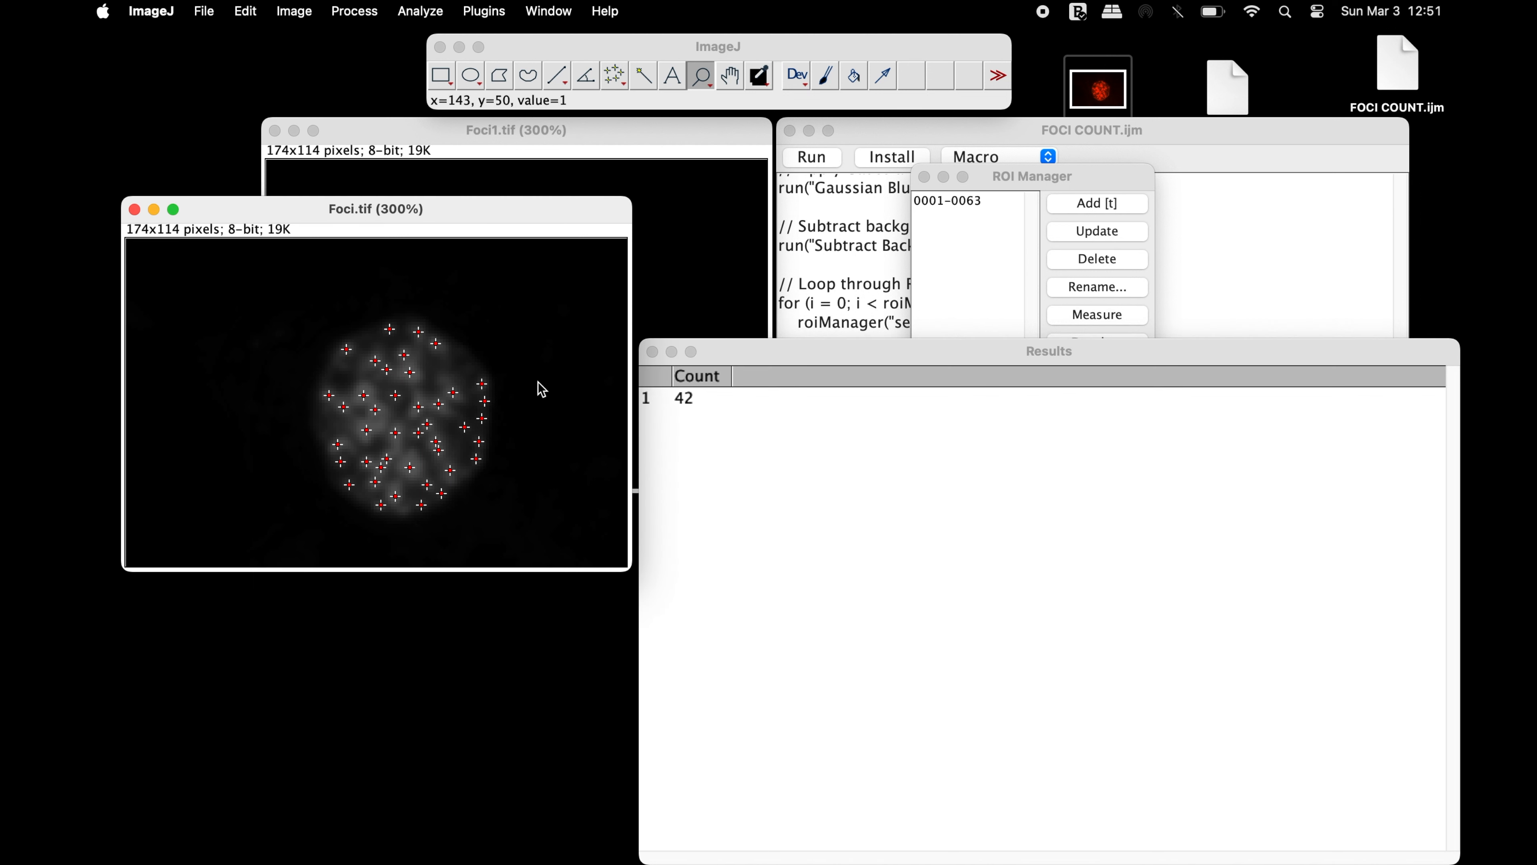
pyautogui.click(712, 402)
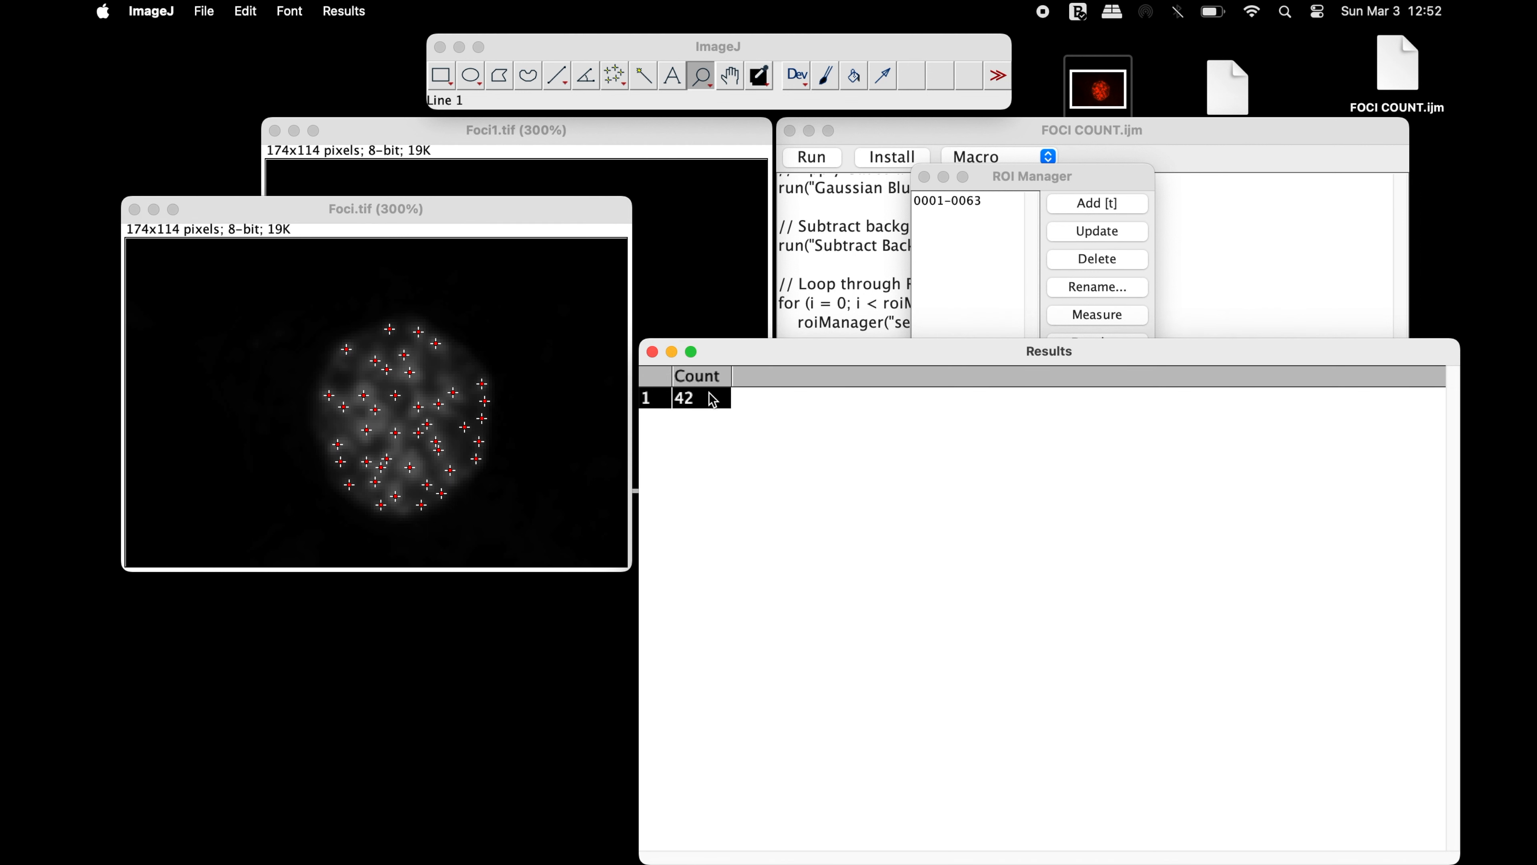
pyautogui.click(672, 352)
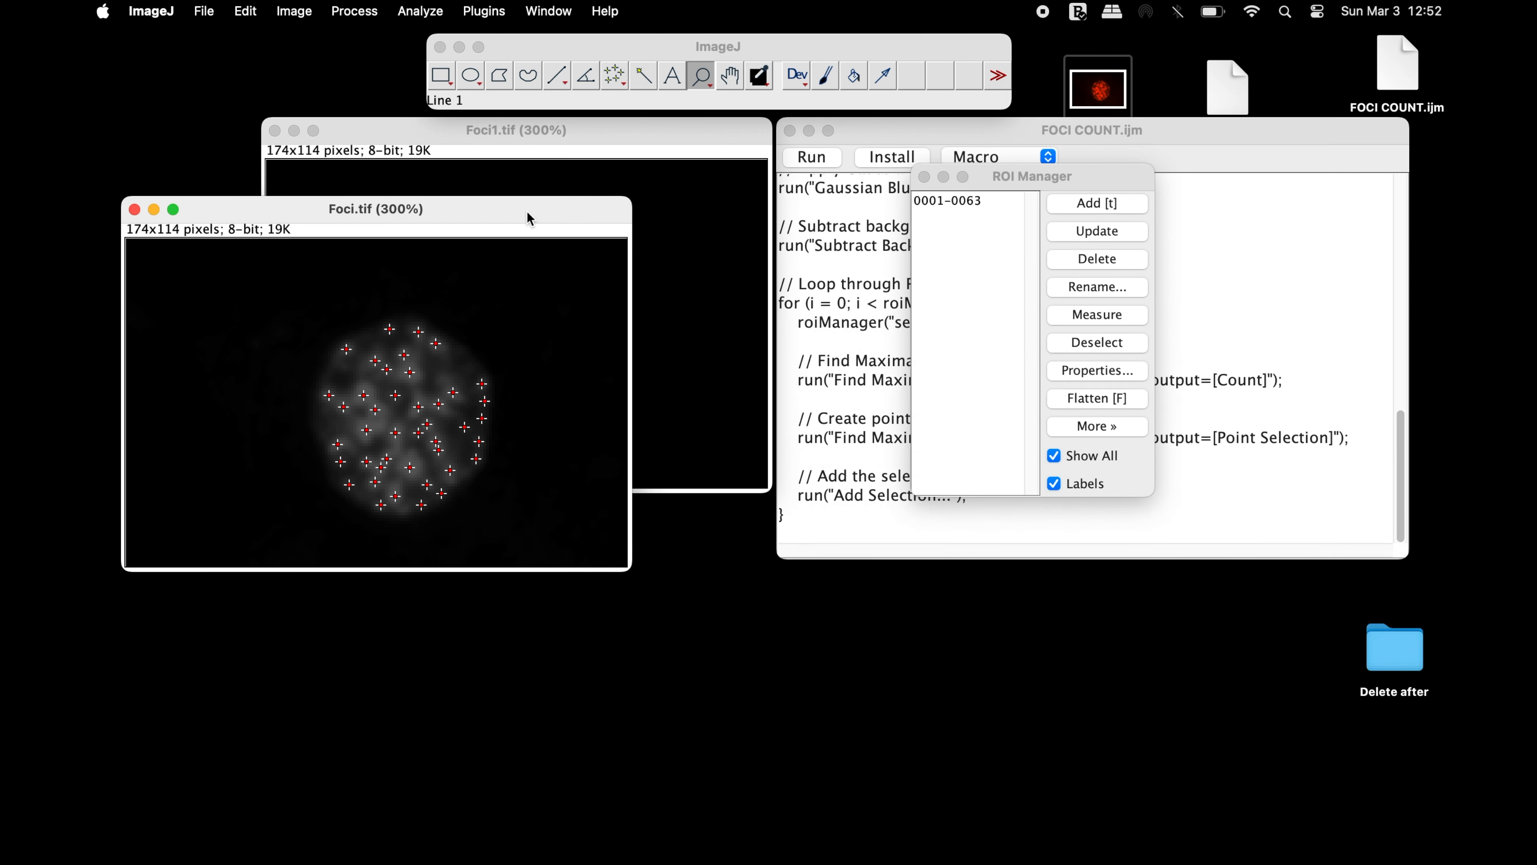
# Flatten the foci markers from the ROI Manager into a new image and save it on the Desktop as Foci-1.tif
pyautogui.click(1061, 178)
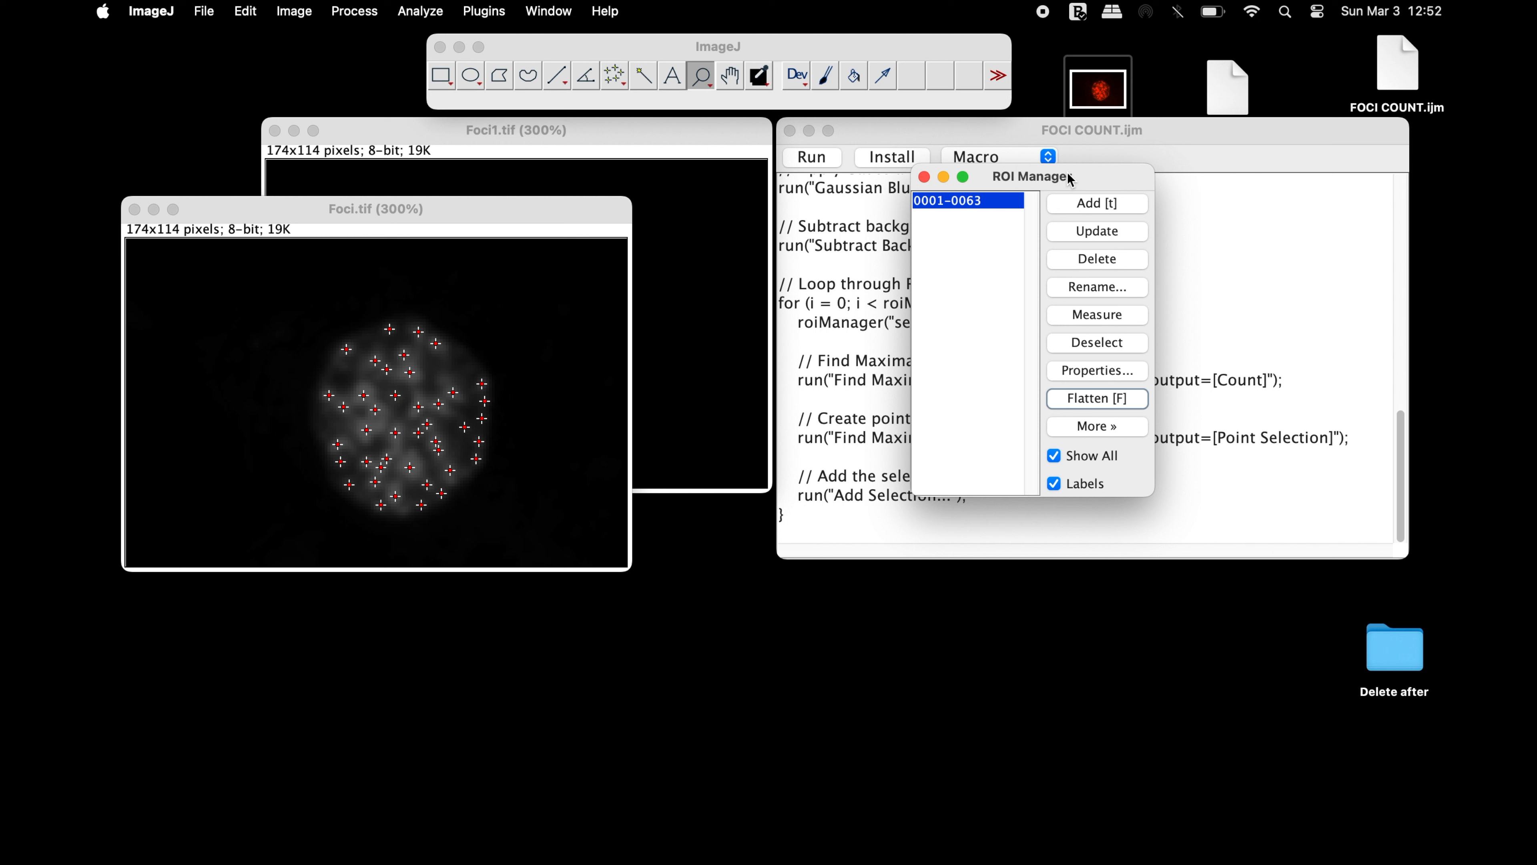
pyautogui.click(1137, 404)
pyautogui.click(206, 14)
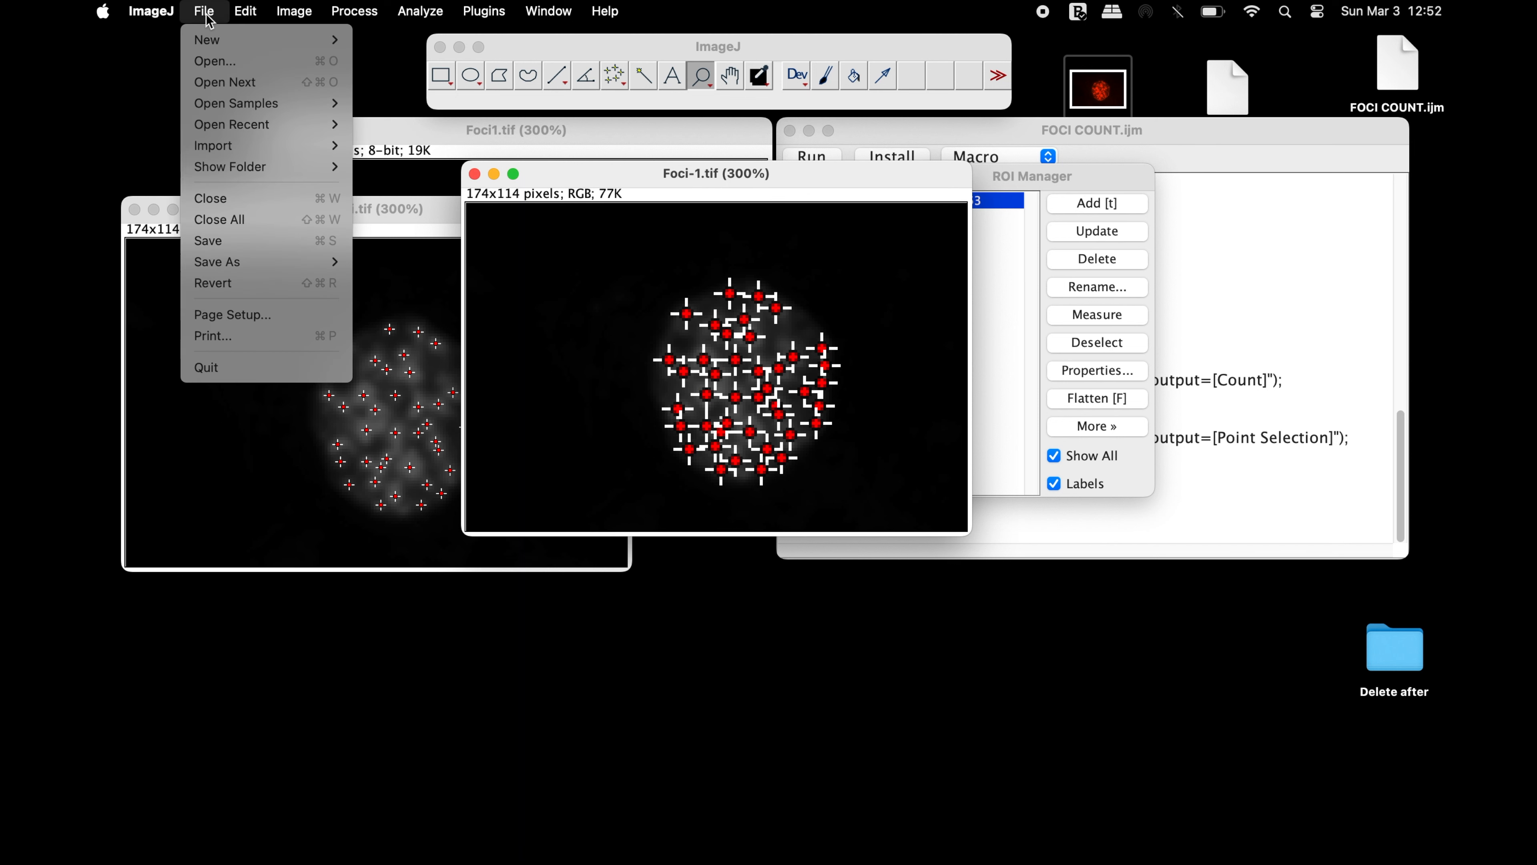
pyautogui.moveTo(239, 263)
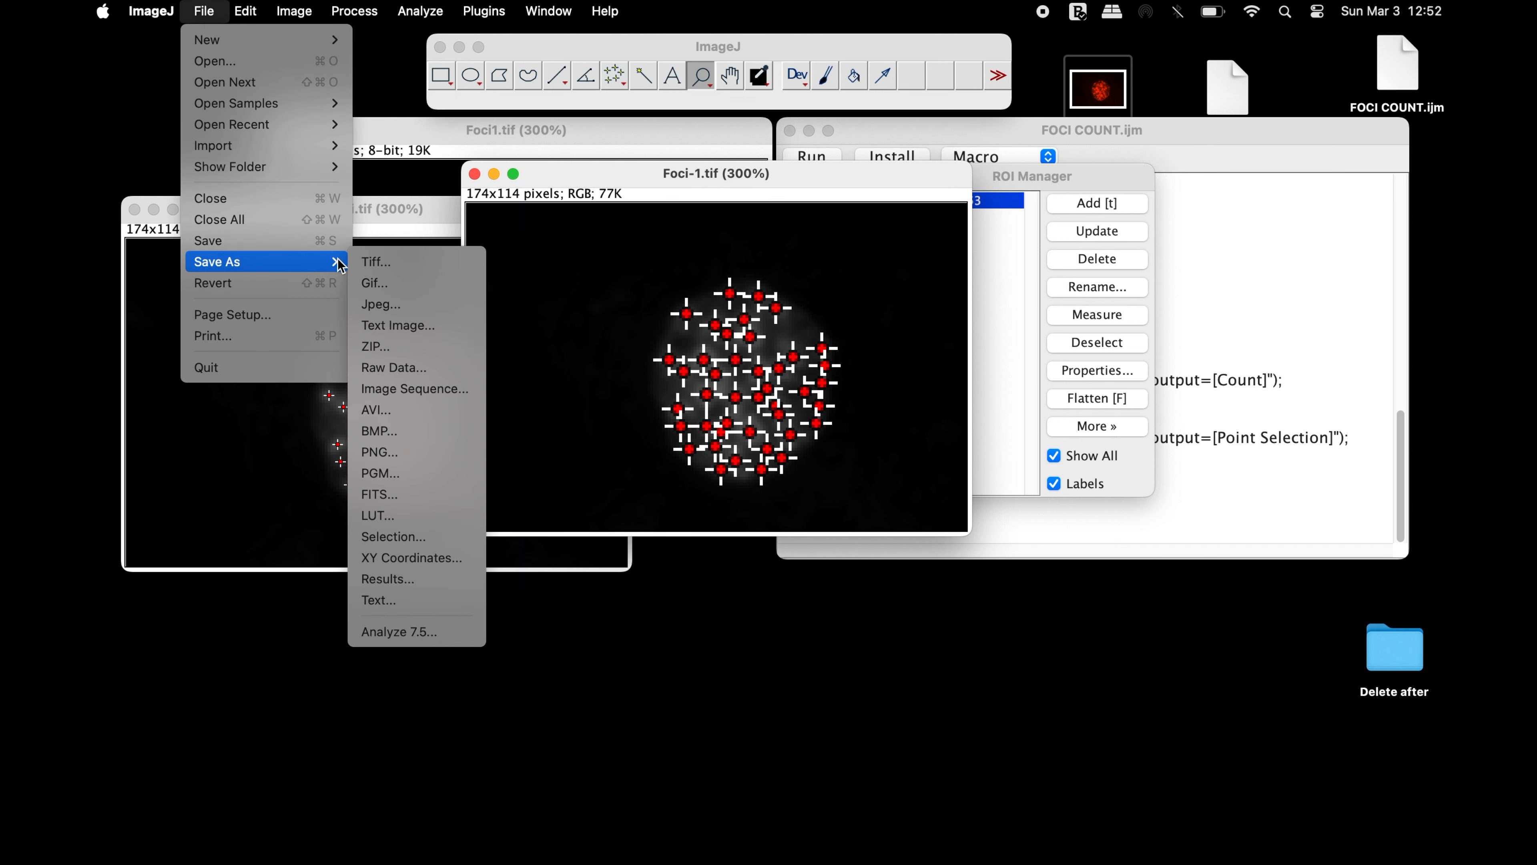
pyautogui.click(381, 261)
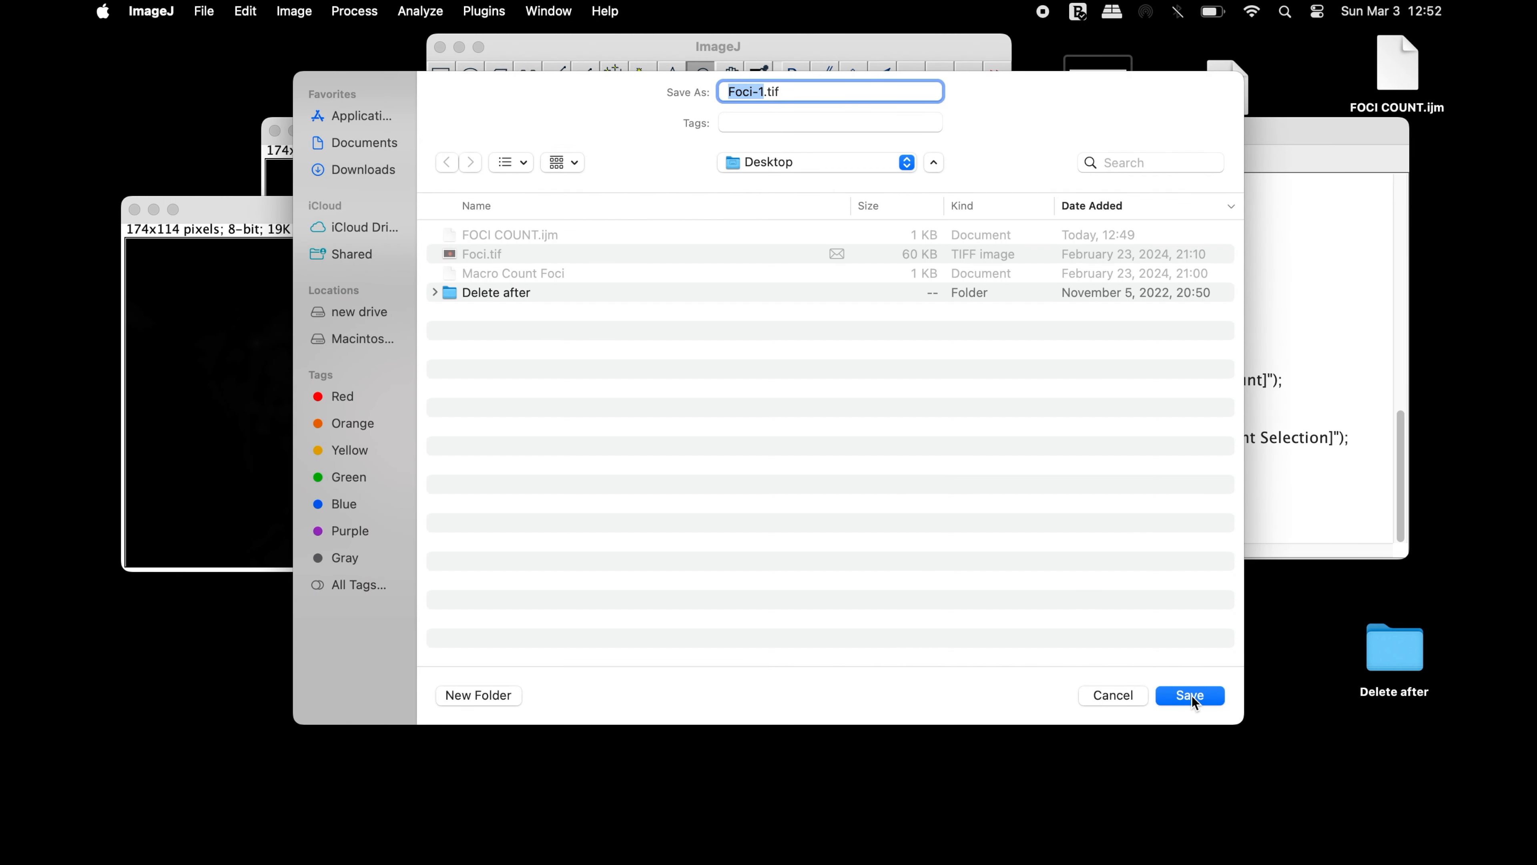
pyautogui.click(1190, 695)
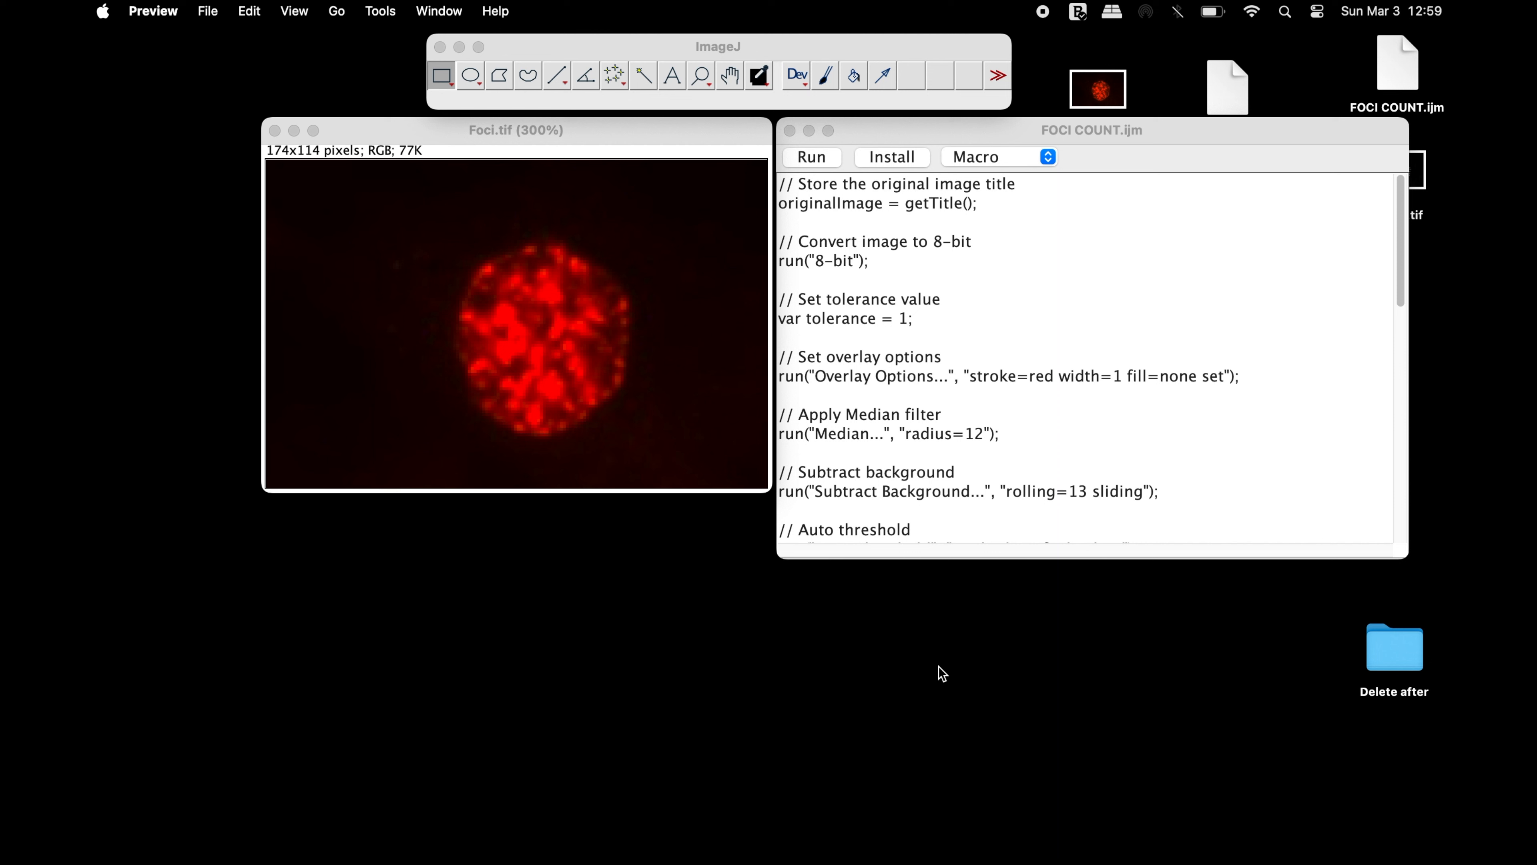
# Examine the macro's tolerance, Median filter, background subtraction, Gaussian blur and Find Maxima lines
pyautogui.click(805, 301)
pyautogui.moveTo(799, 300); pyautogui.dragTo(988, 302)
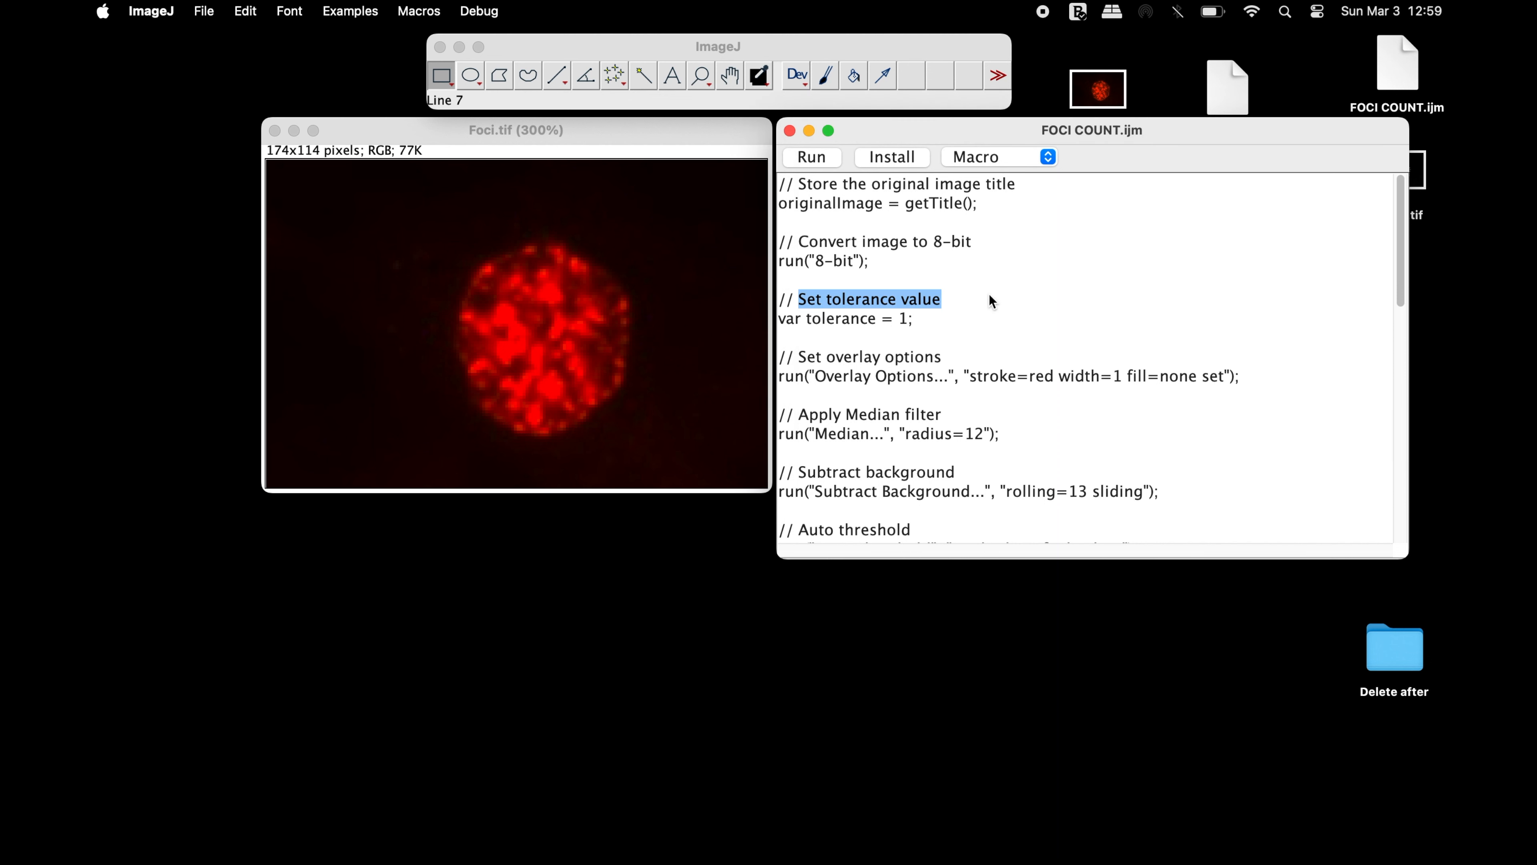
pyautogui.moveTo(799, 418); pyautogui.dragTo(958, 416)
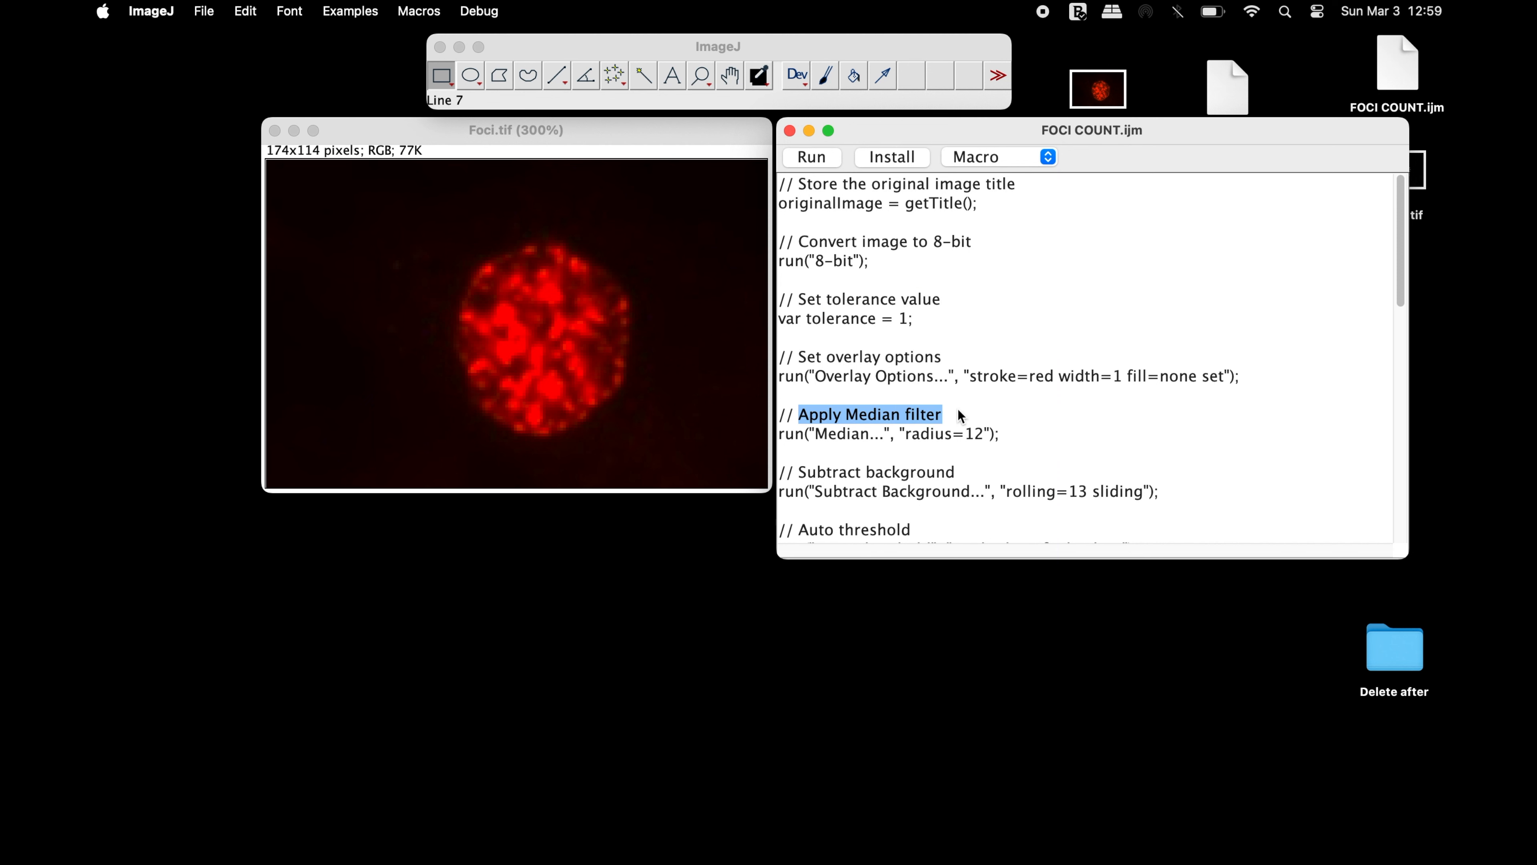
pyautogui.moveTo(805, 472); pyautogui.dragTo(972, 470)
pyautogui.scroll(-10, 972, 470)
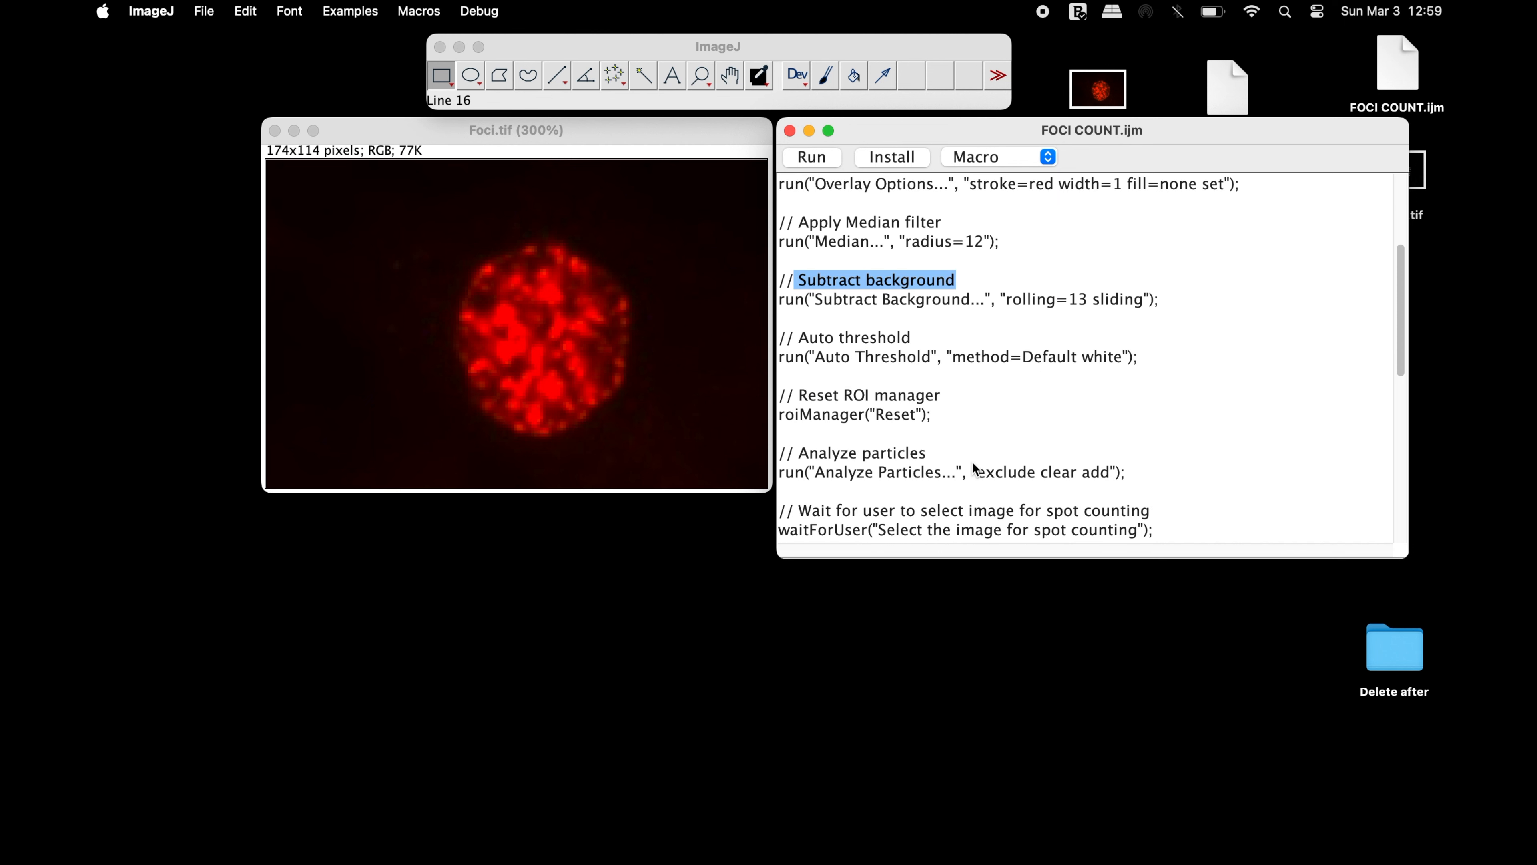
pyautogui.scroll(-1, 974, 469)
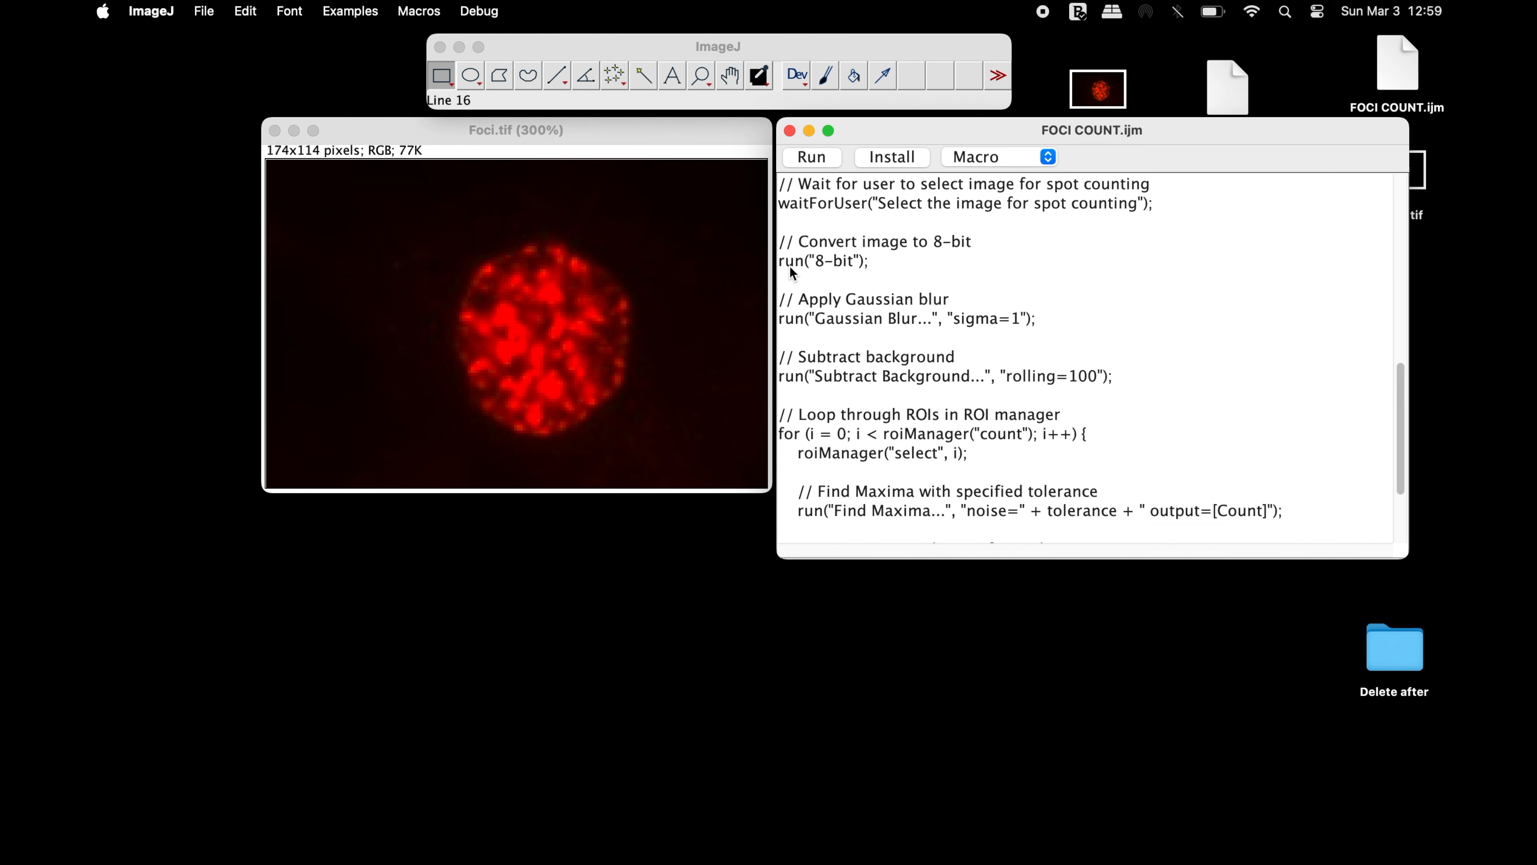
pyautogui.moveTo(799, 299); pyautogui.dragTo(983, 302)
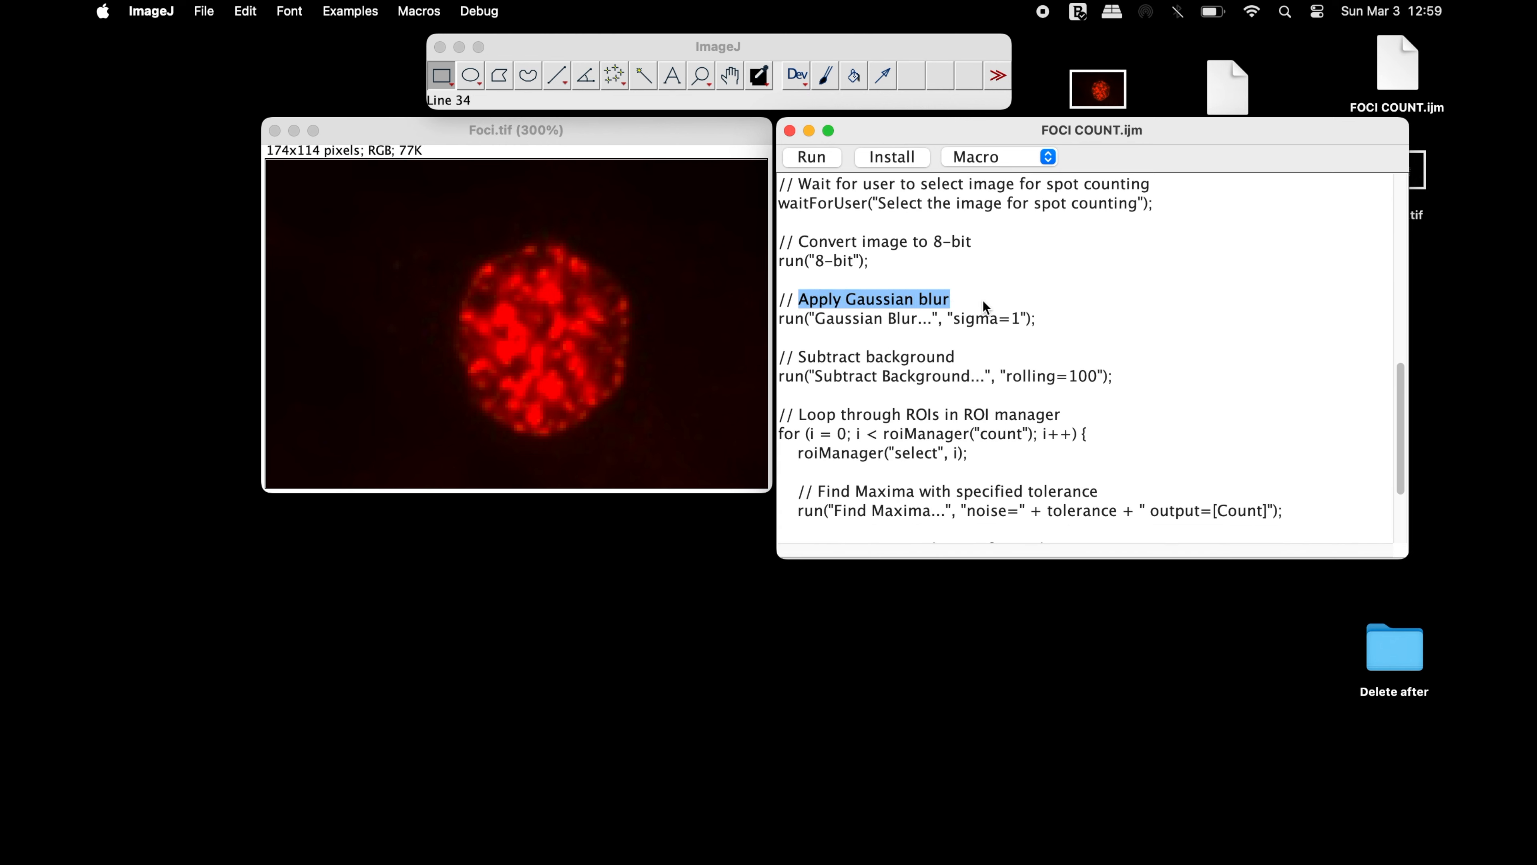
pyautogui.scroll(-3, 984, 306)
pyautogui.moveTo(817, 361); pyautogui.dragTo(925, 365)
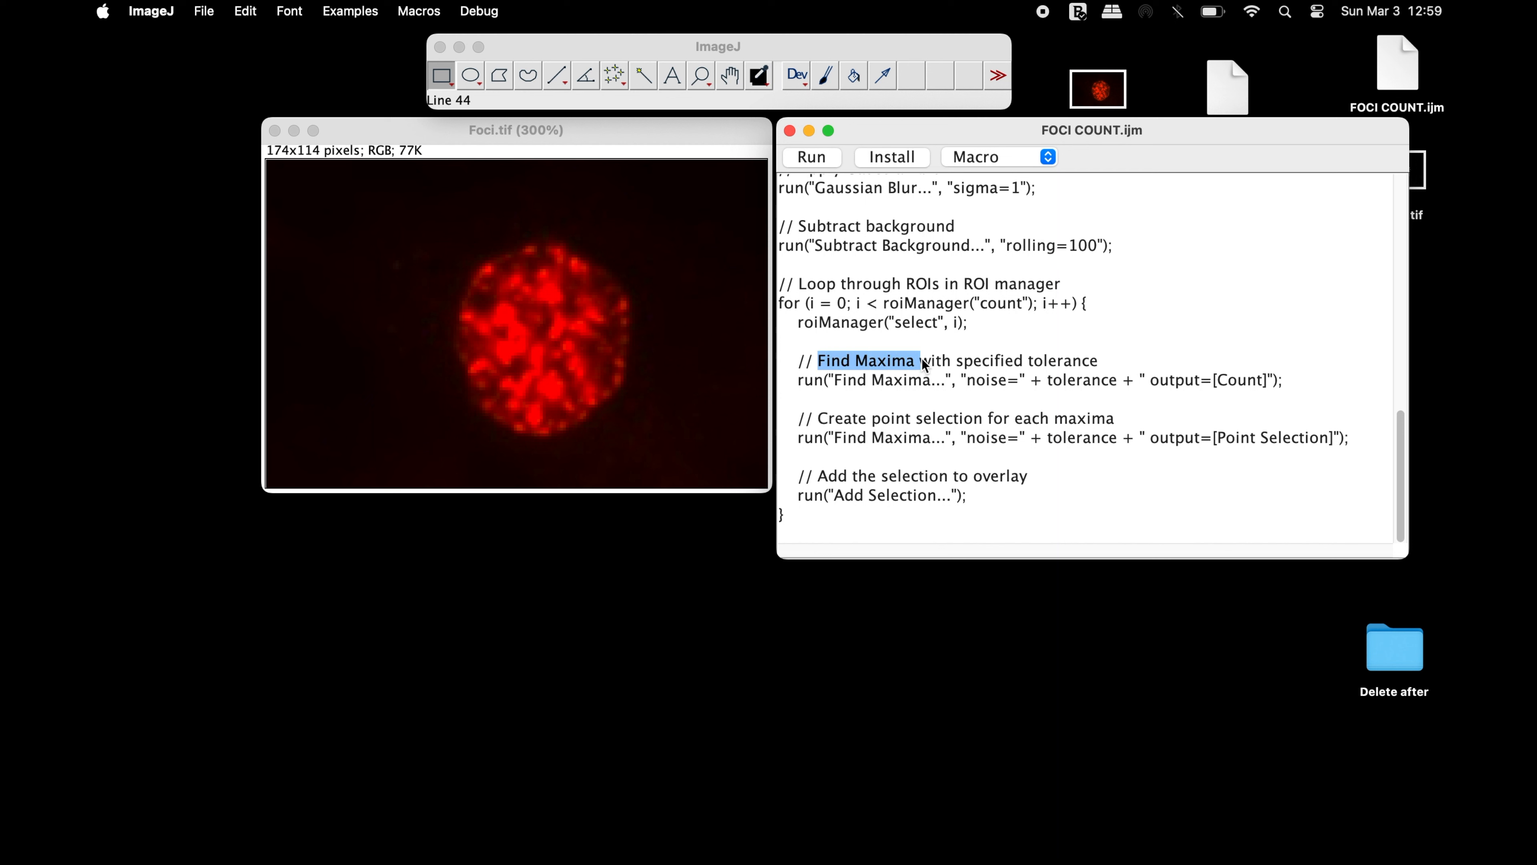
pyautogui.scroll(1, 921, 358)
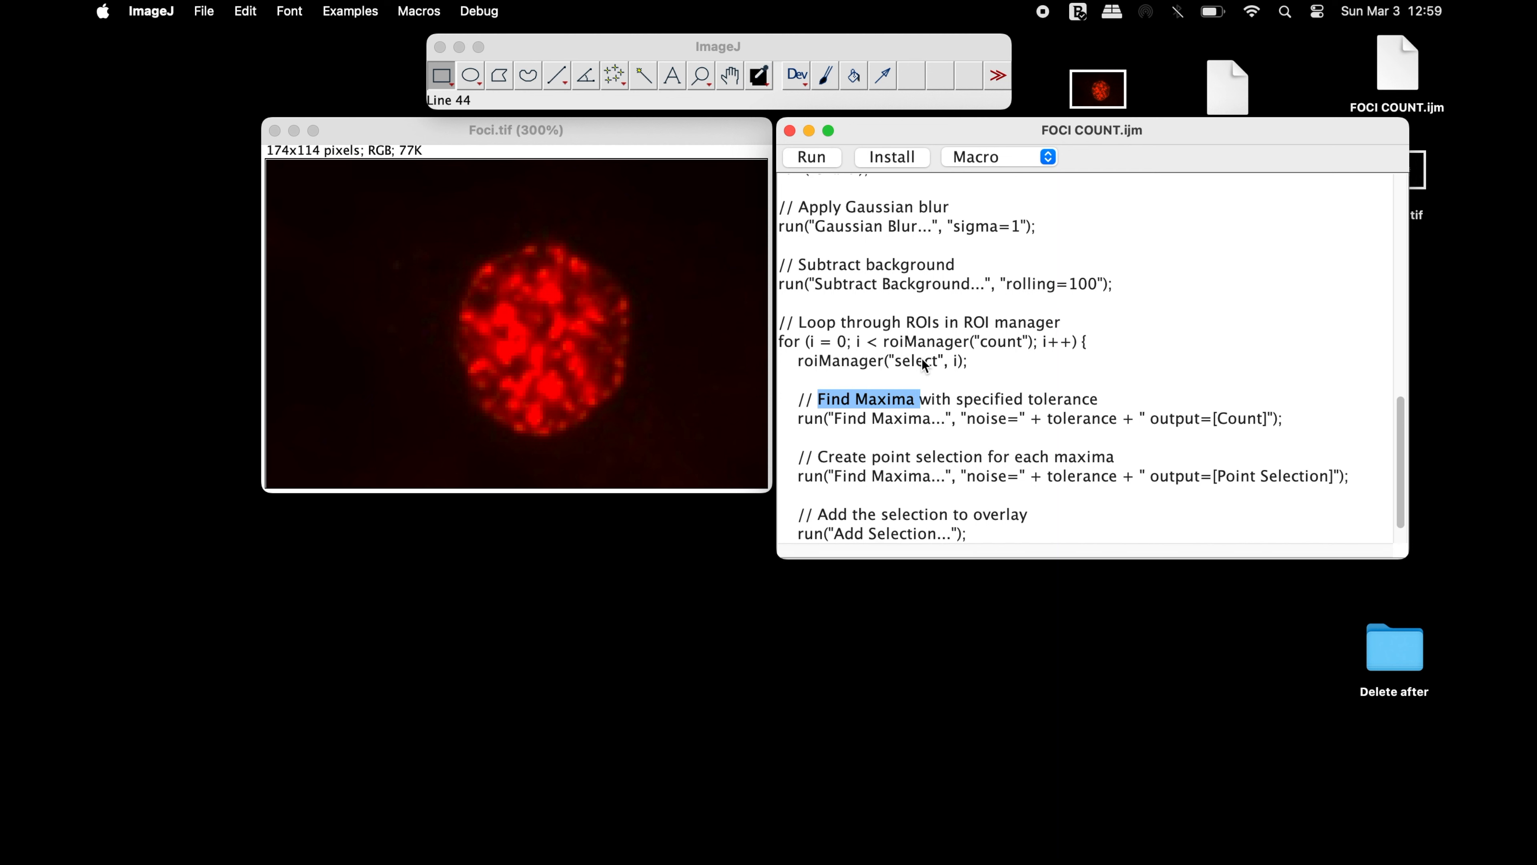
pyautogui.scroll(10, 921, 357)
pyautogui.click(1007, 285)
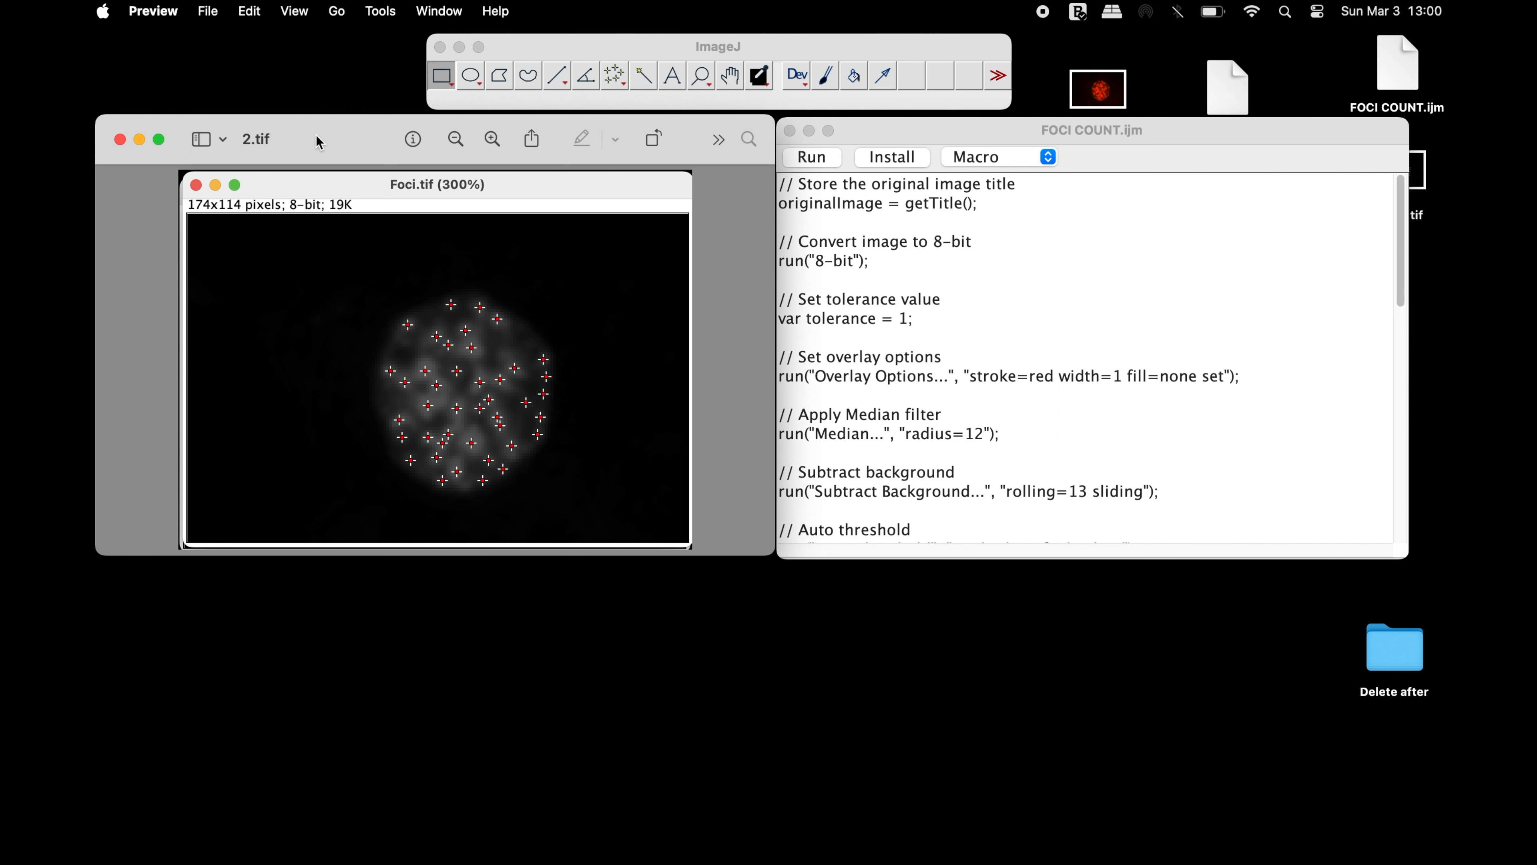
# Minimize the 2.tif preview and review the tolerance and Median filter comments in the macro code
pyautogui.click(139, 139)
pyautogui.click(800, 301)
pyautogui.moveTo(799, 299); pyautogui.dragTo(1030, 300)
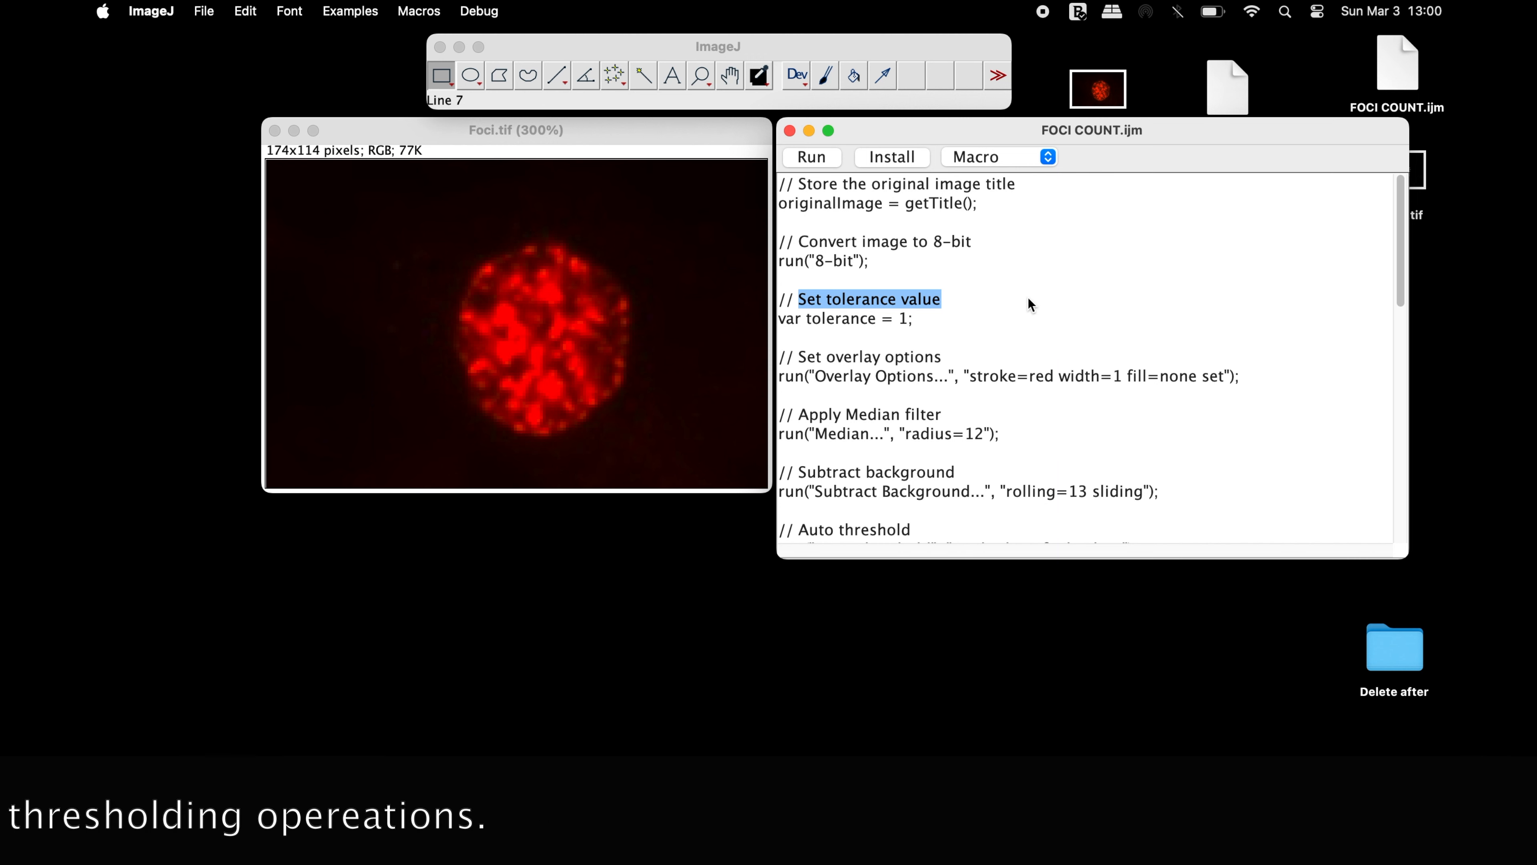
pyautogui.moveTo(799, 416); pyautogui.dragTo(963, 416)
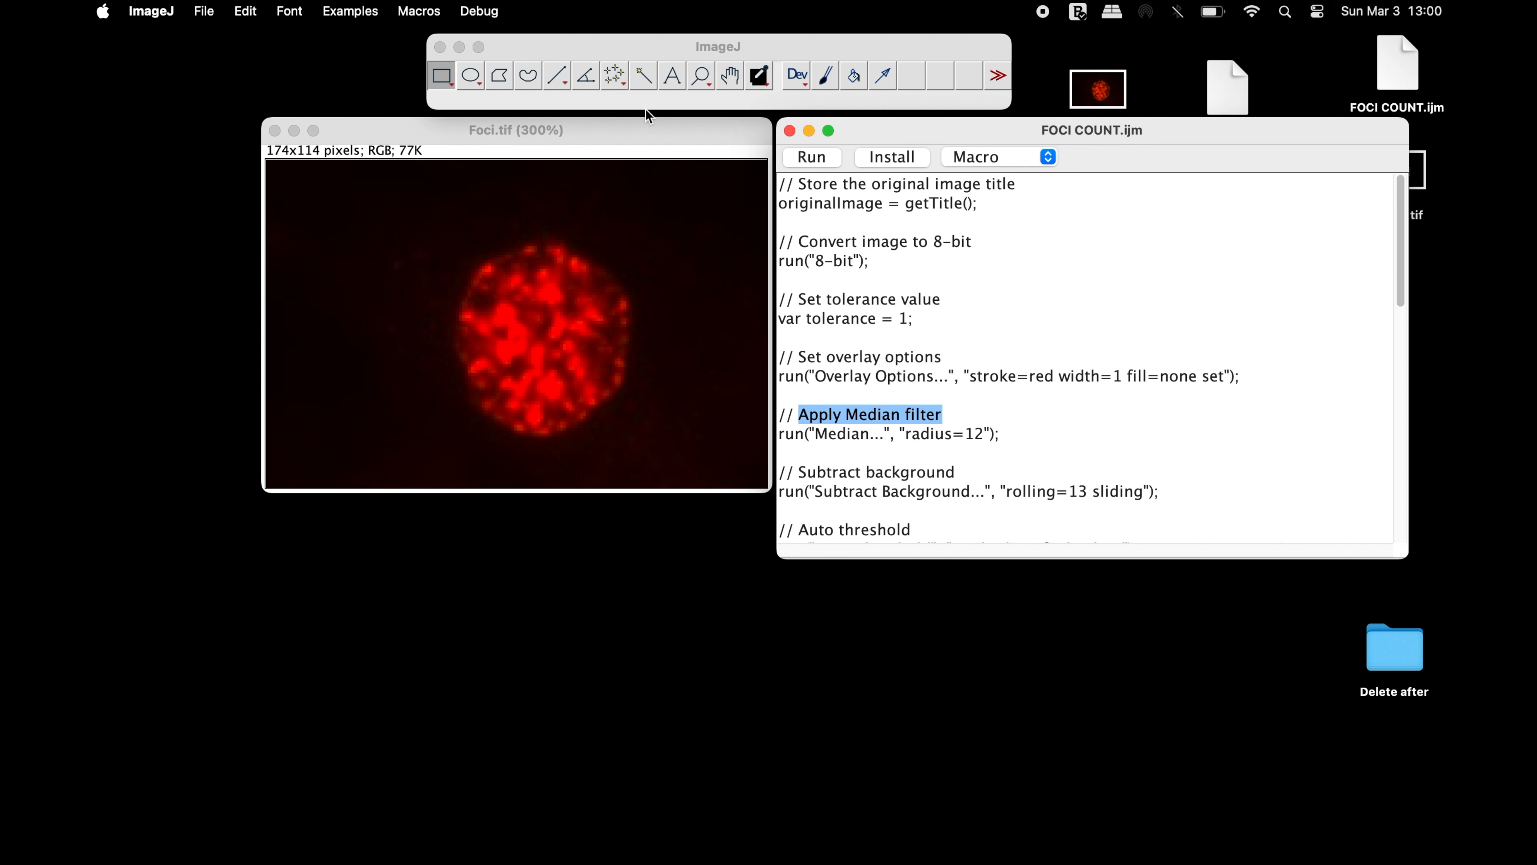
# Convert the Foci.tif image from RGB to 8-bit
pyautogui.click(610, 48)
pyautogui.click(295, 11)
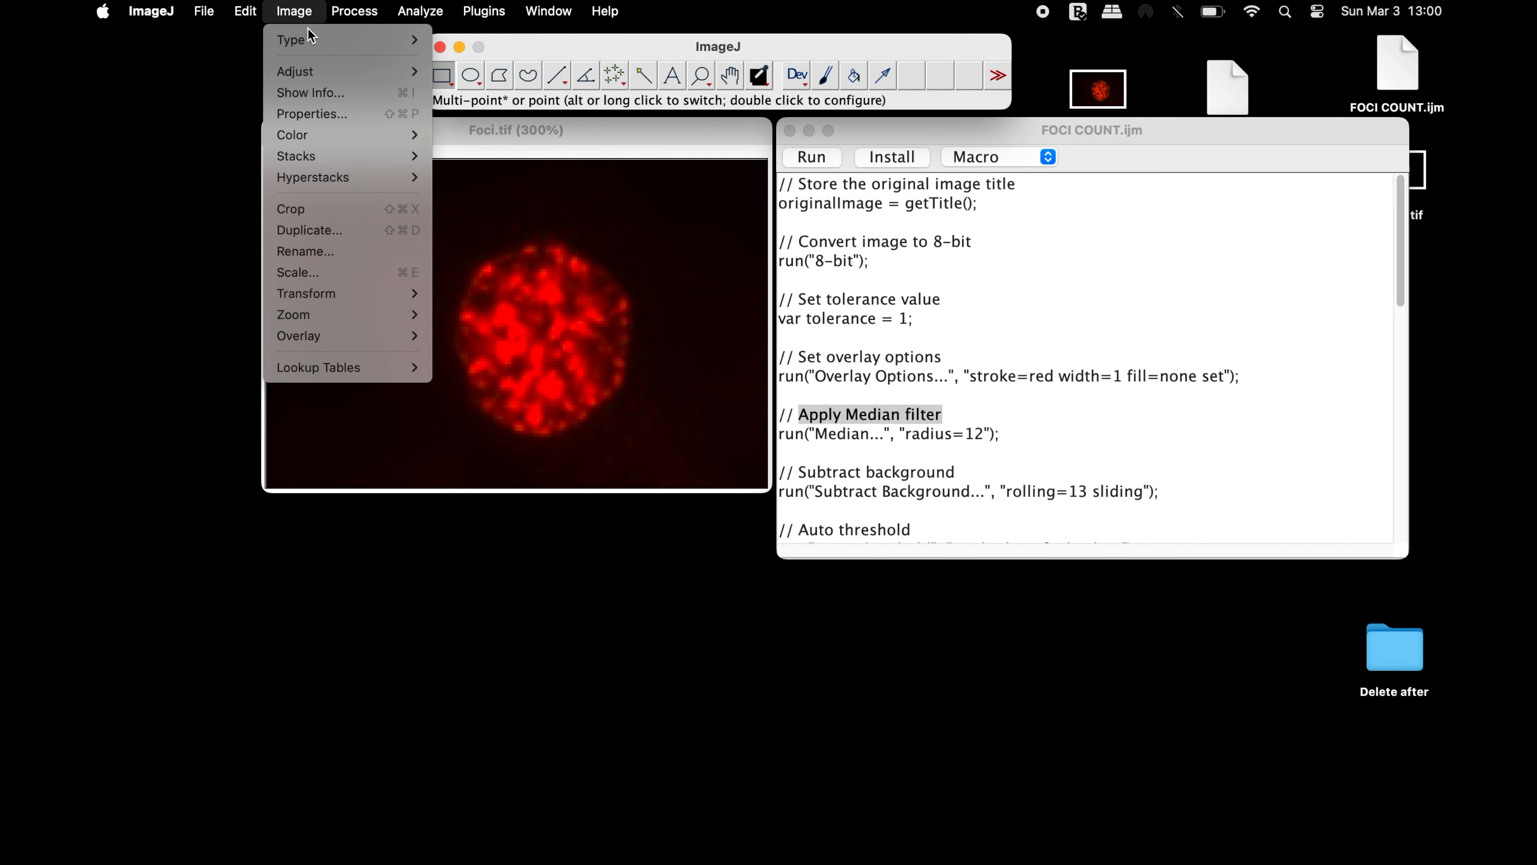
pyautogui.moveTo(303, 37)
pyautogui.click(495, 40)
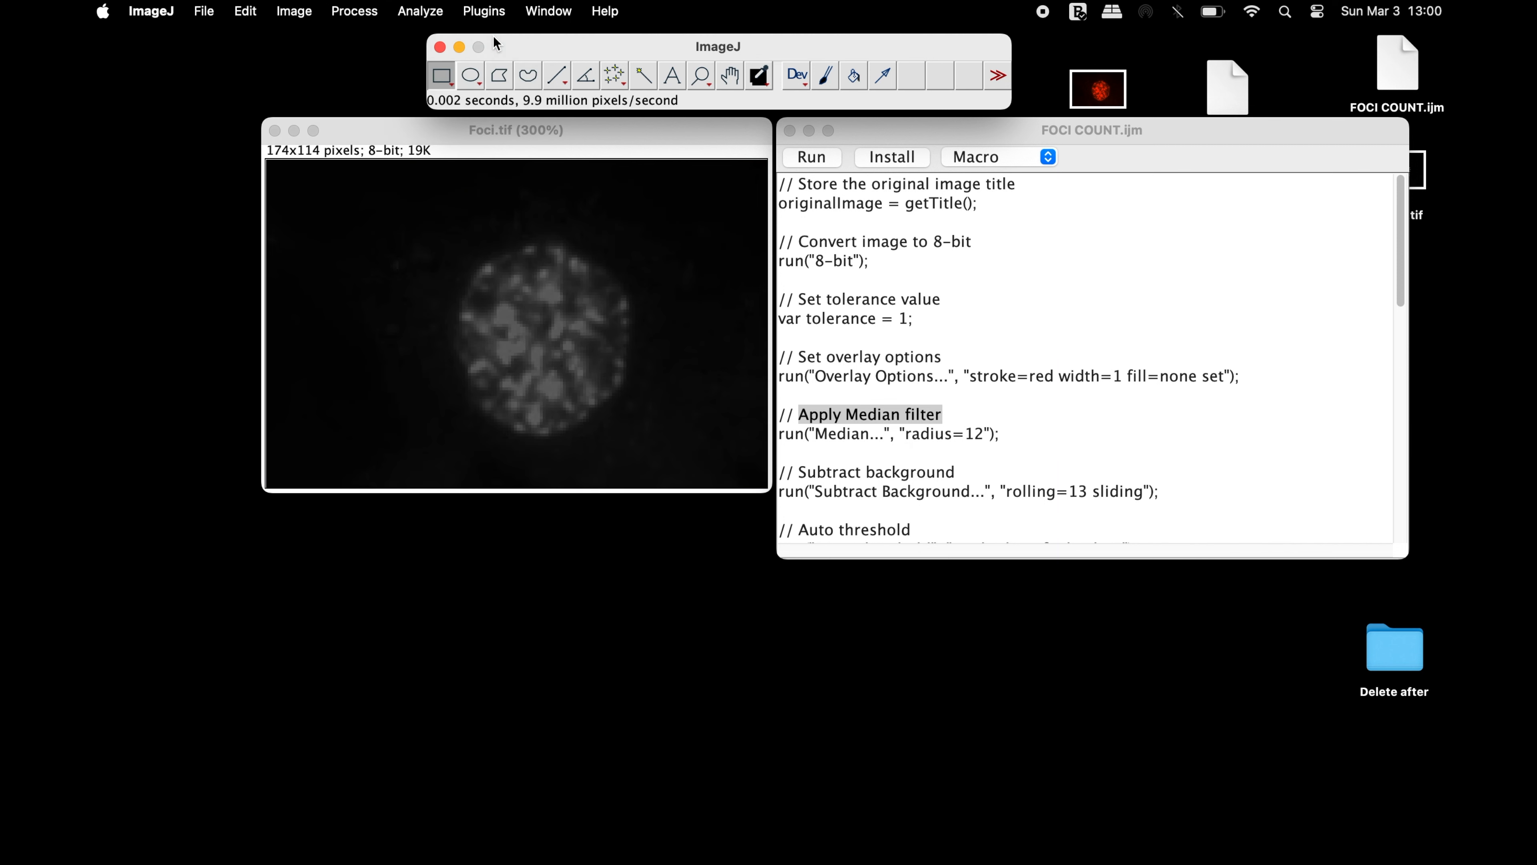
# Preview a Median filter with a 12-pixel radius on Foci.tif, and close it without applying
pyautogui.click(354, 10)
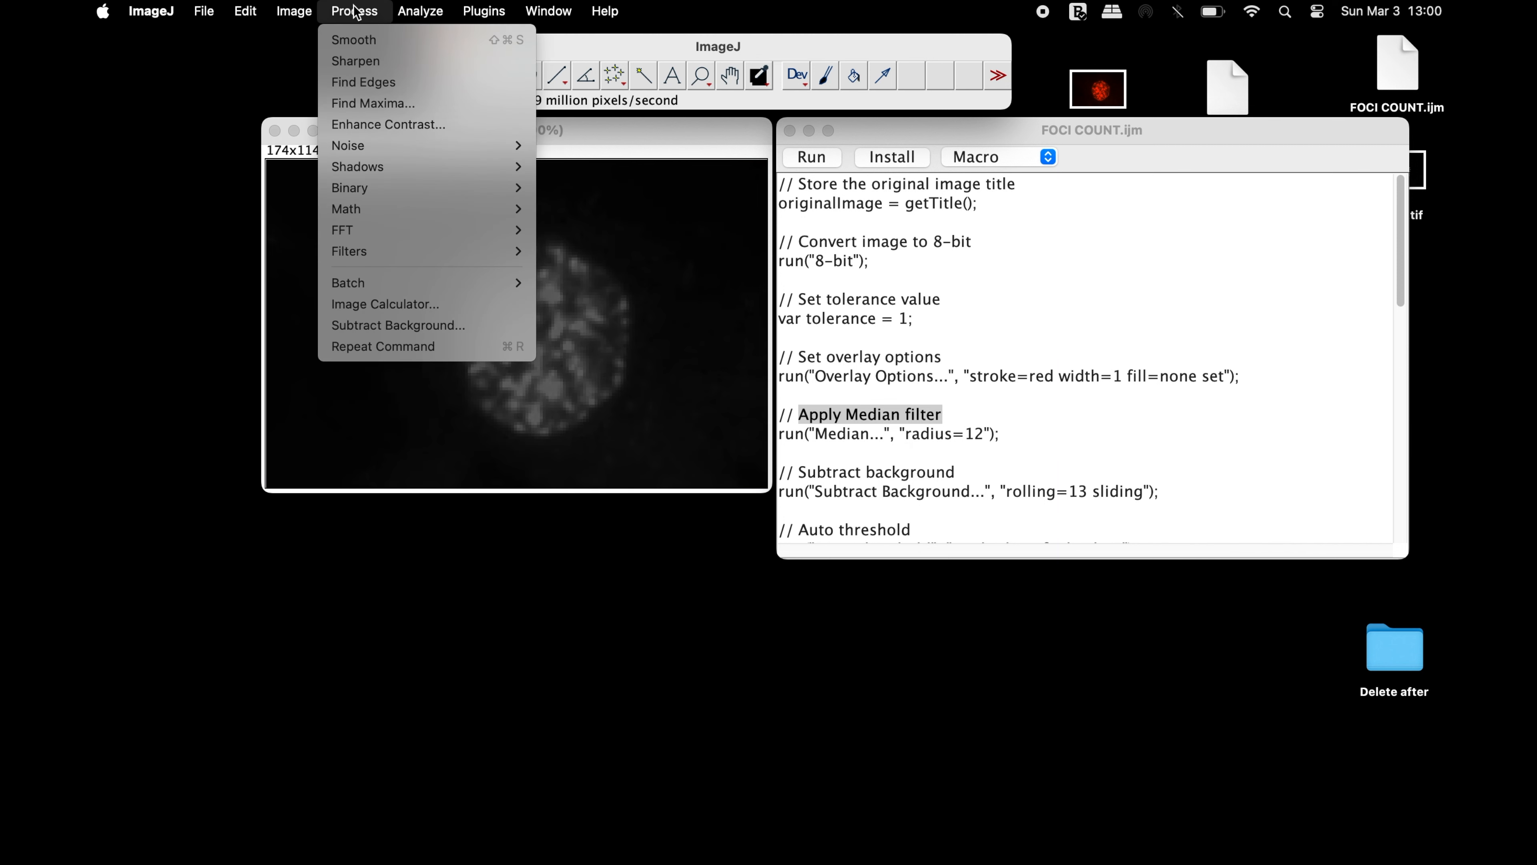
pyautogui.moveTo(422, 251)
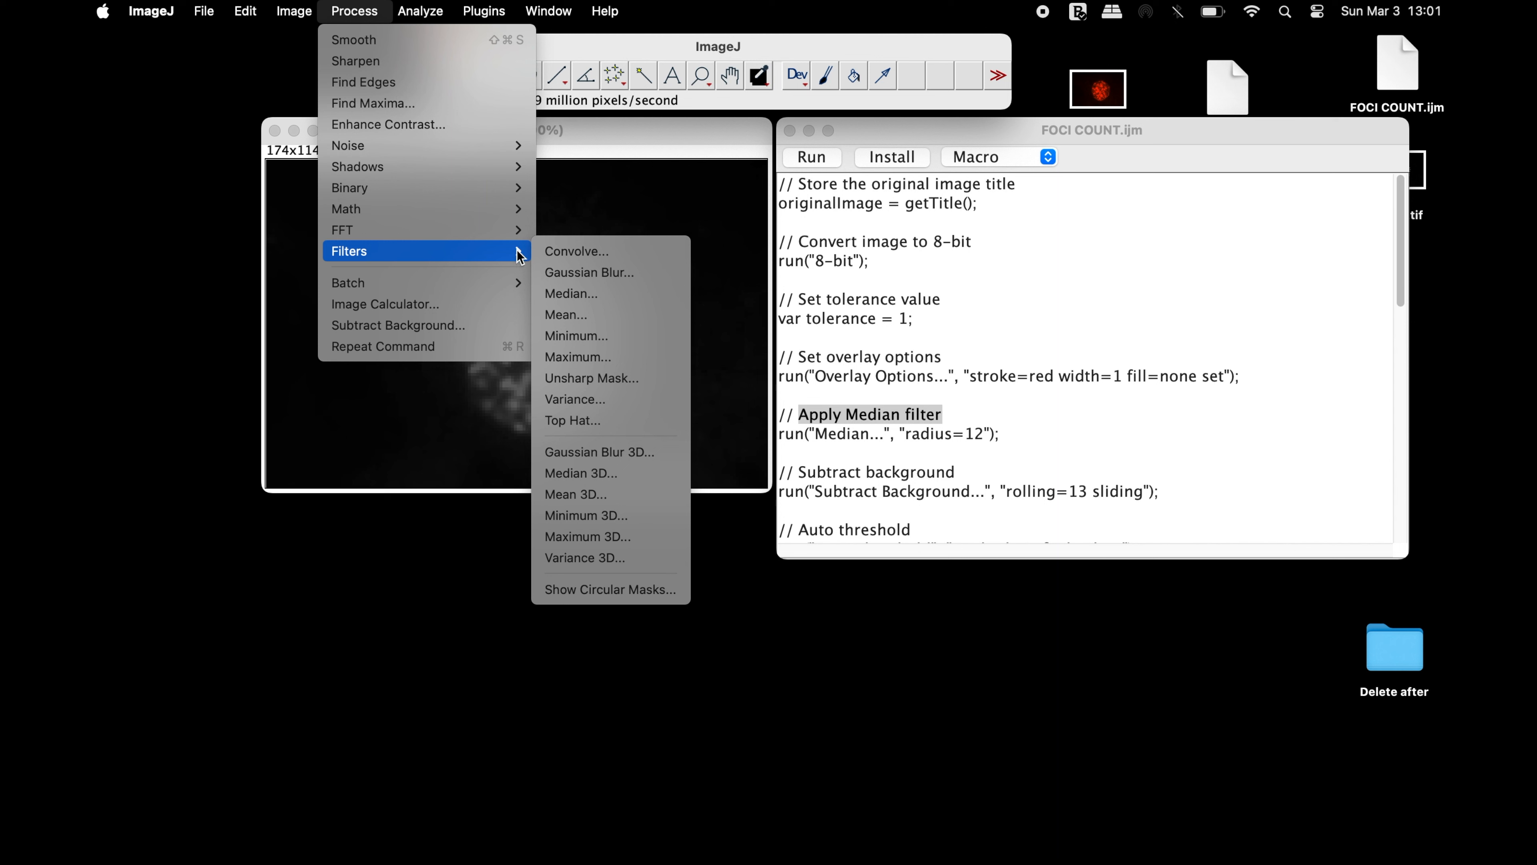
pyautogui.click(630, 295)
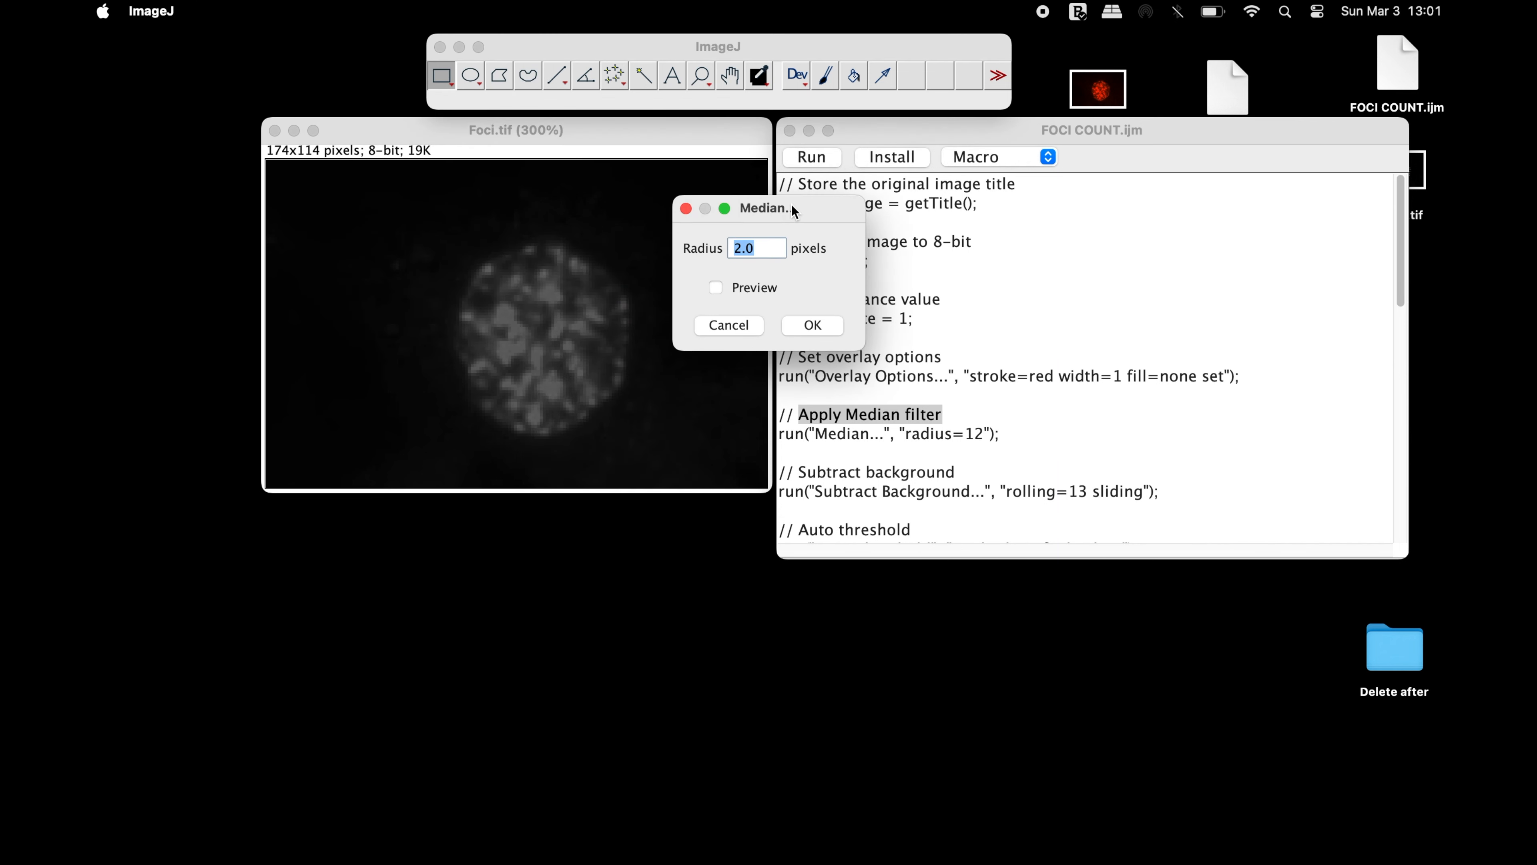
pyautogui.moveTo(794, 208); pyautogui.dragTo(702, 454)
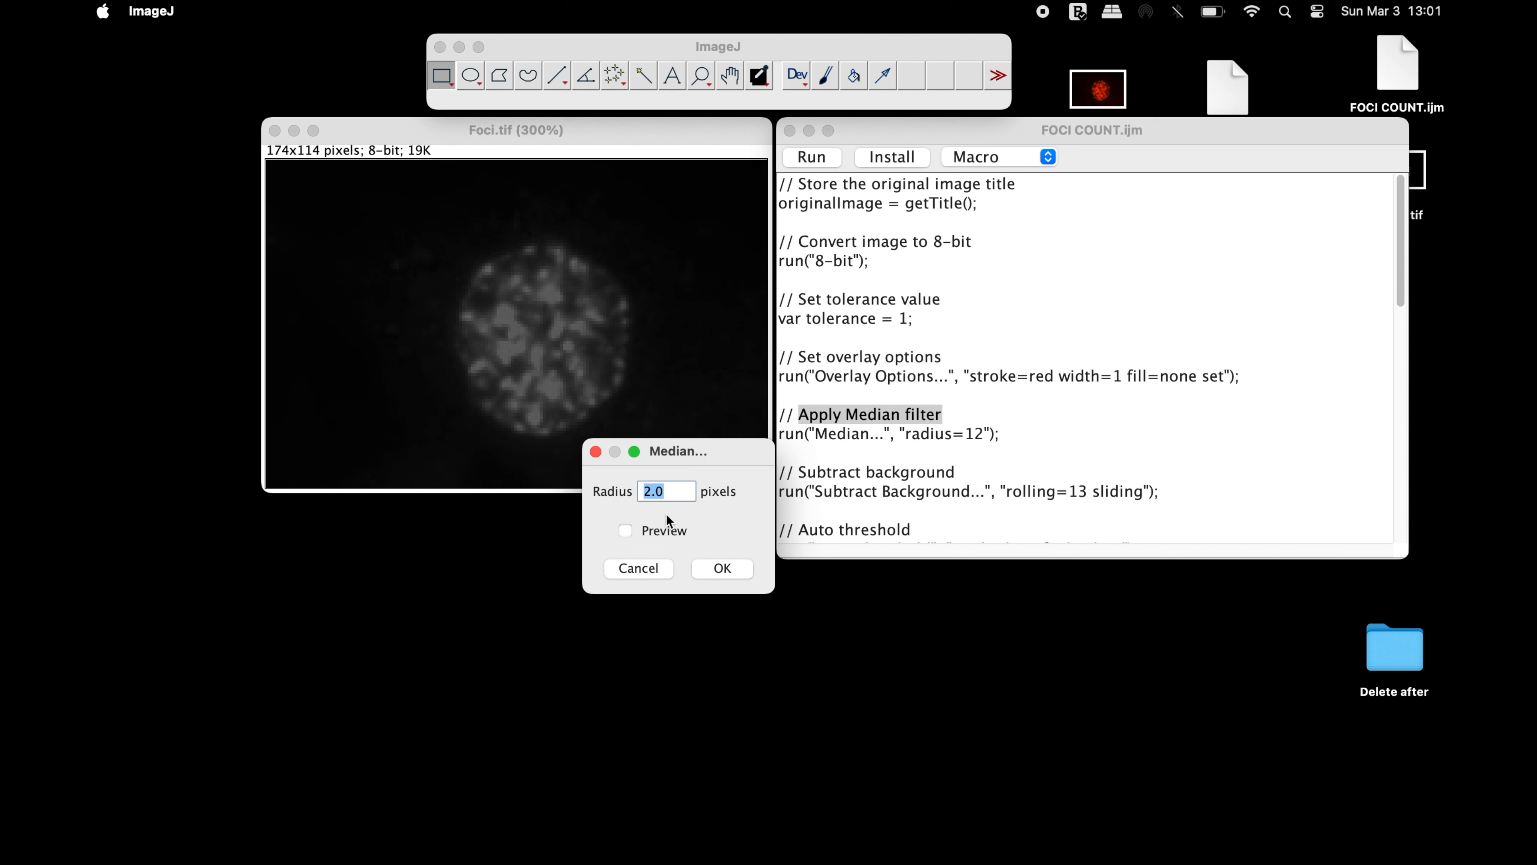
pyautogui.click(627, 531)
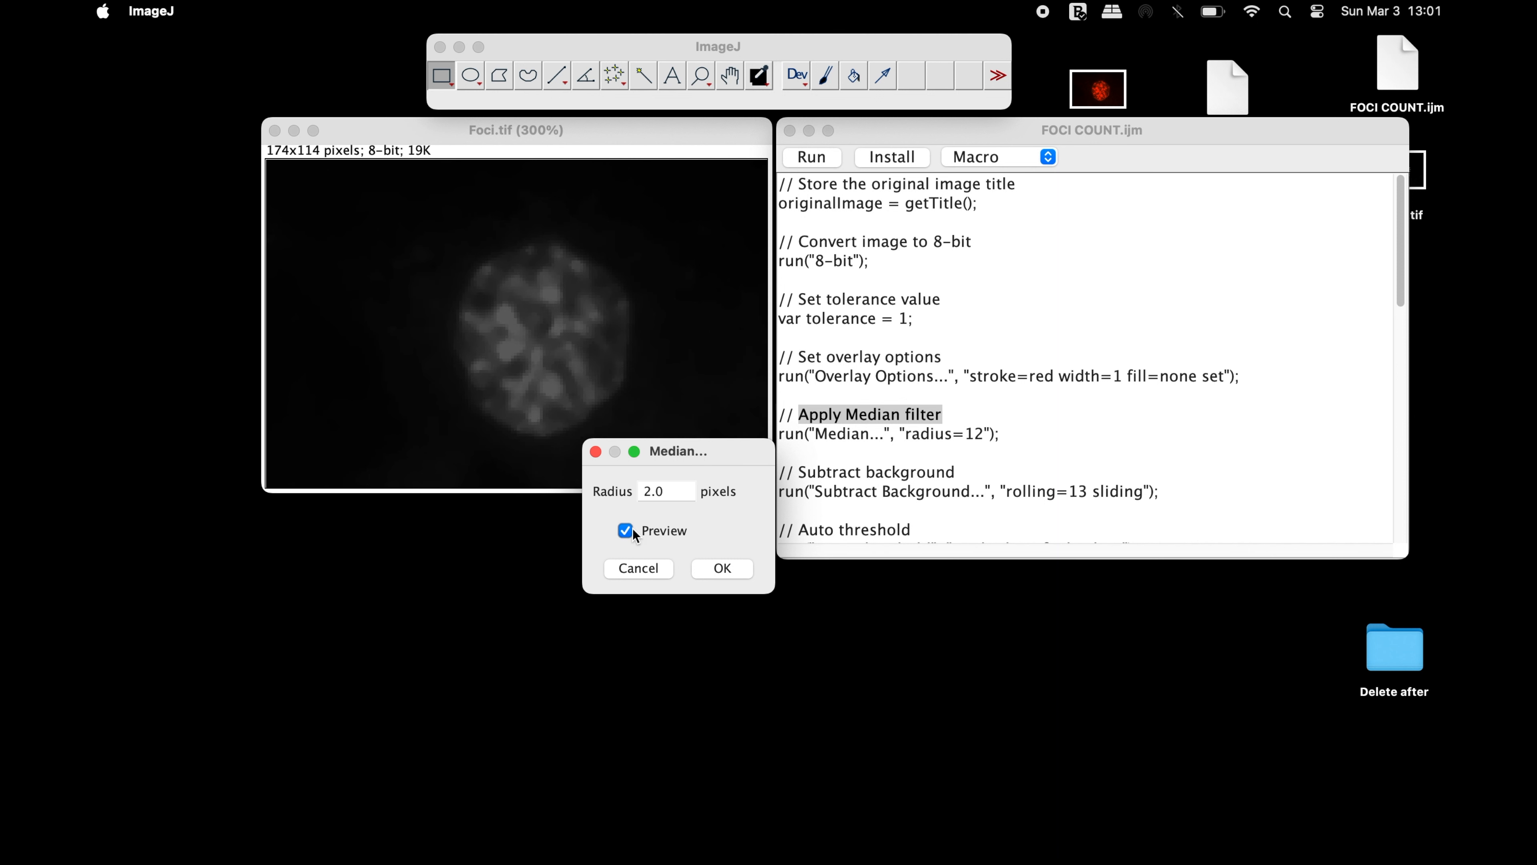
pyautogui.doubleClick(684, 490)
pyautogui.write('12')
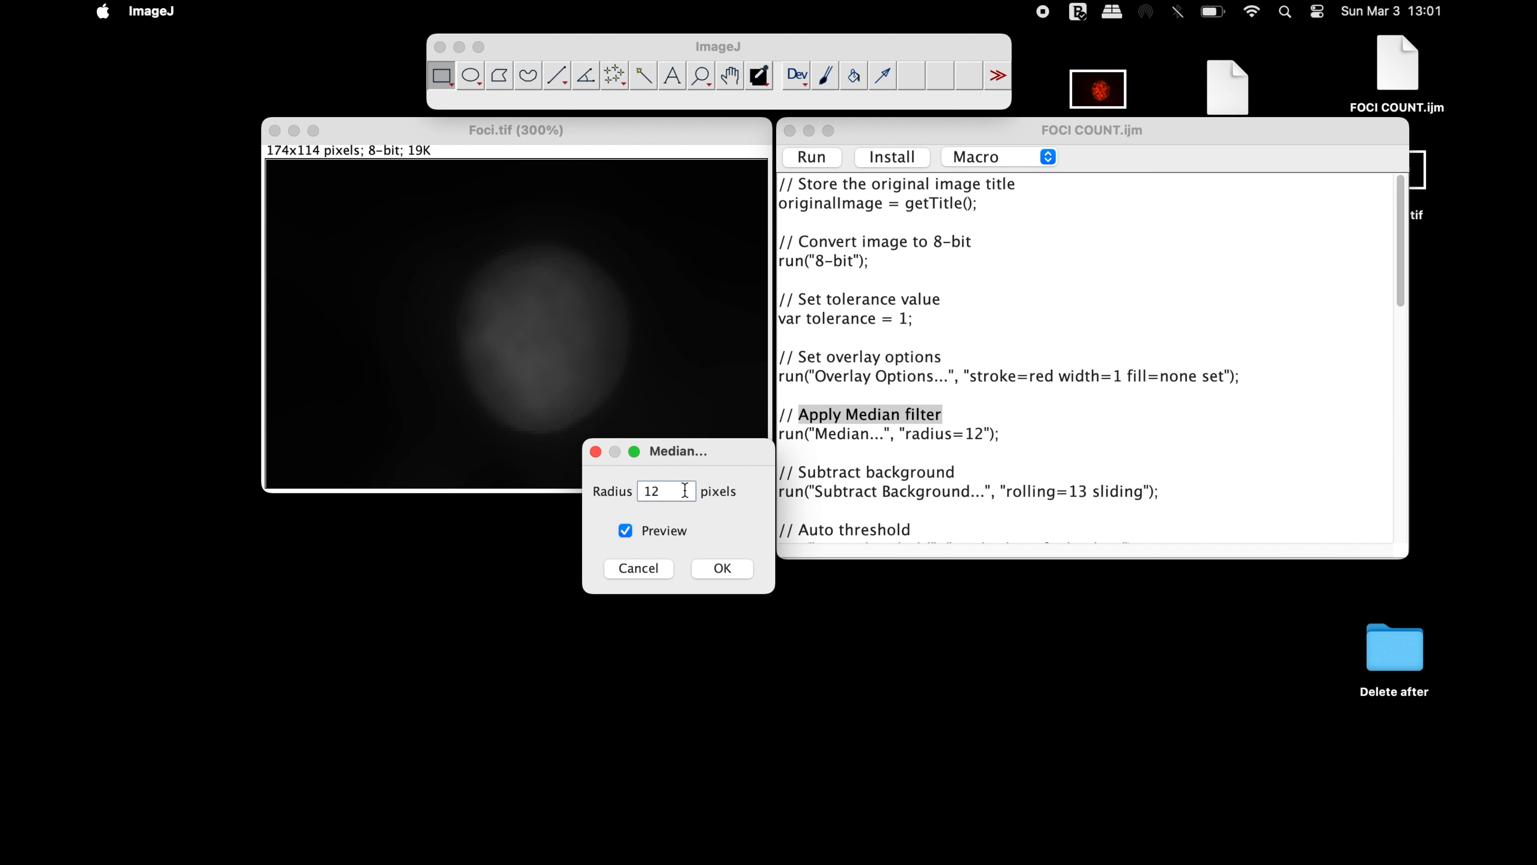
pyautogui.click(649, 568)
# Locate the macro's first Subtract background comment and preview that operation on Foci.tif with a 13-pixel rolling ball radius, without applying it
pyautogui.scroll(-4, 805, 242)
pyautogui.moveTo(799, 241); pyautogui.dragTo(972, 239)
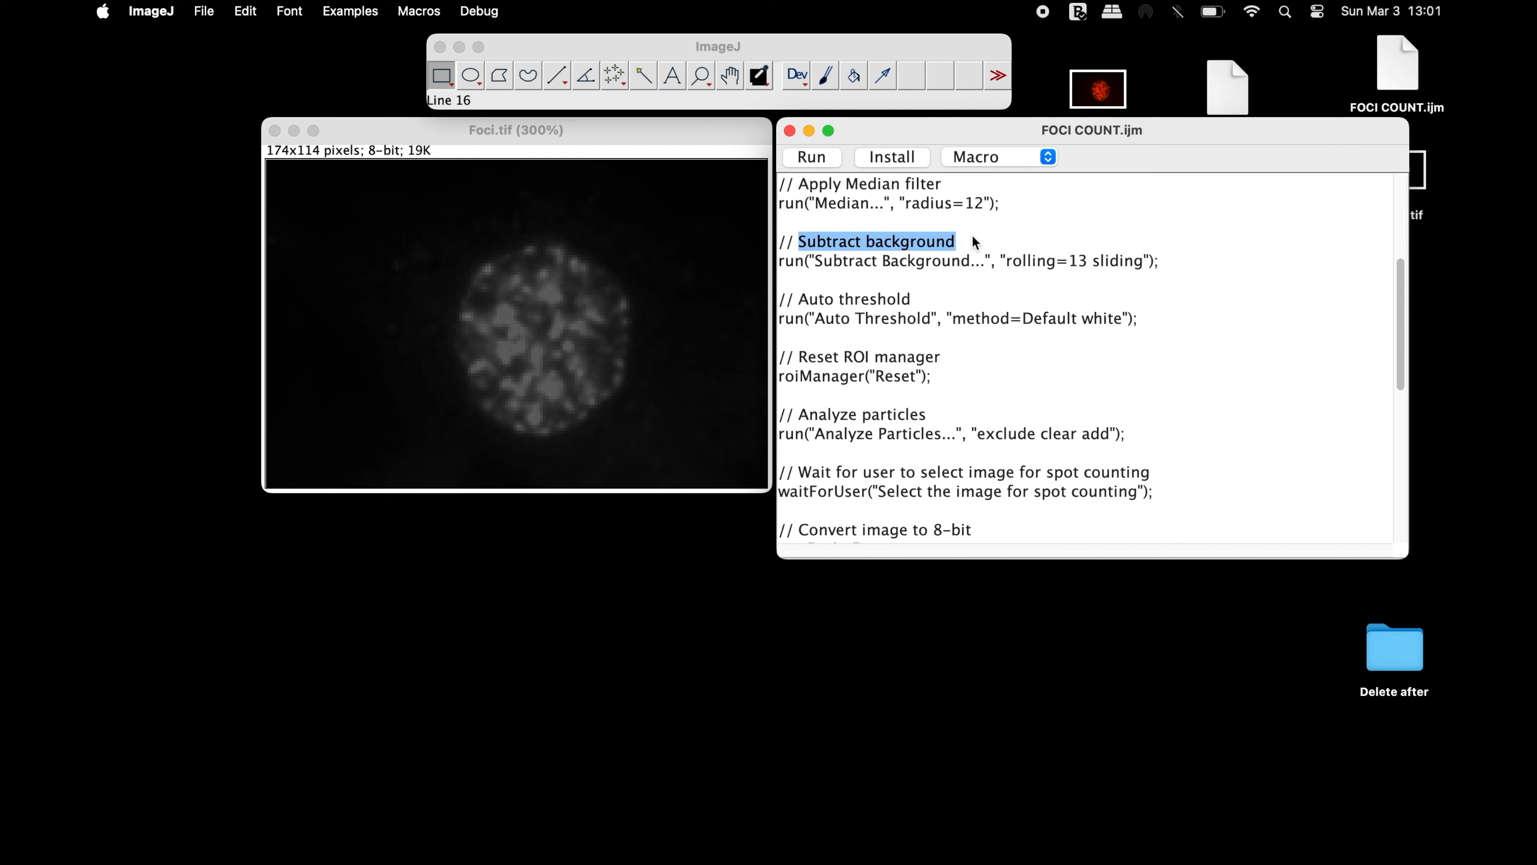
pyautogui.click(636, 48)
pyautogui.click(366, 9)
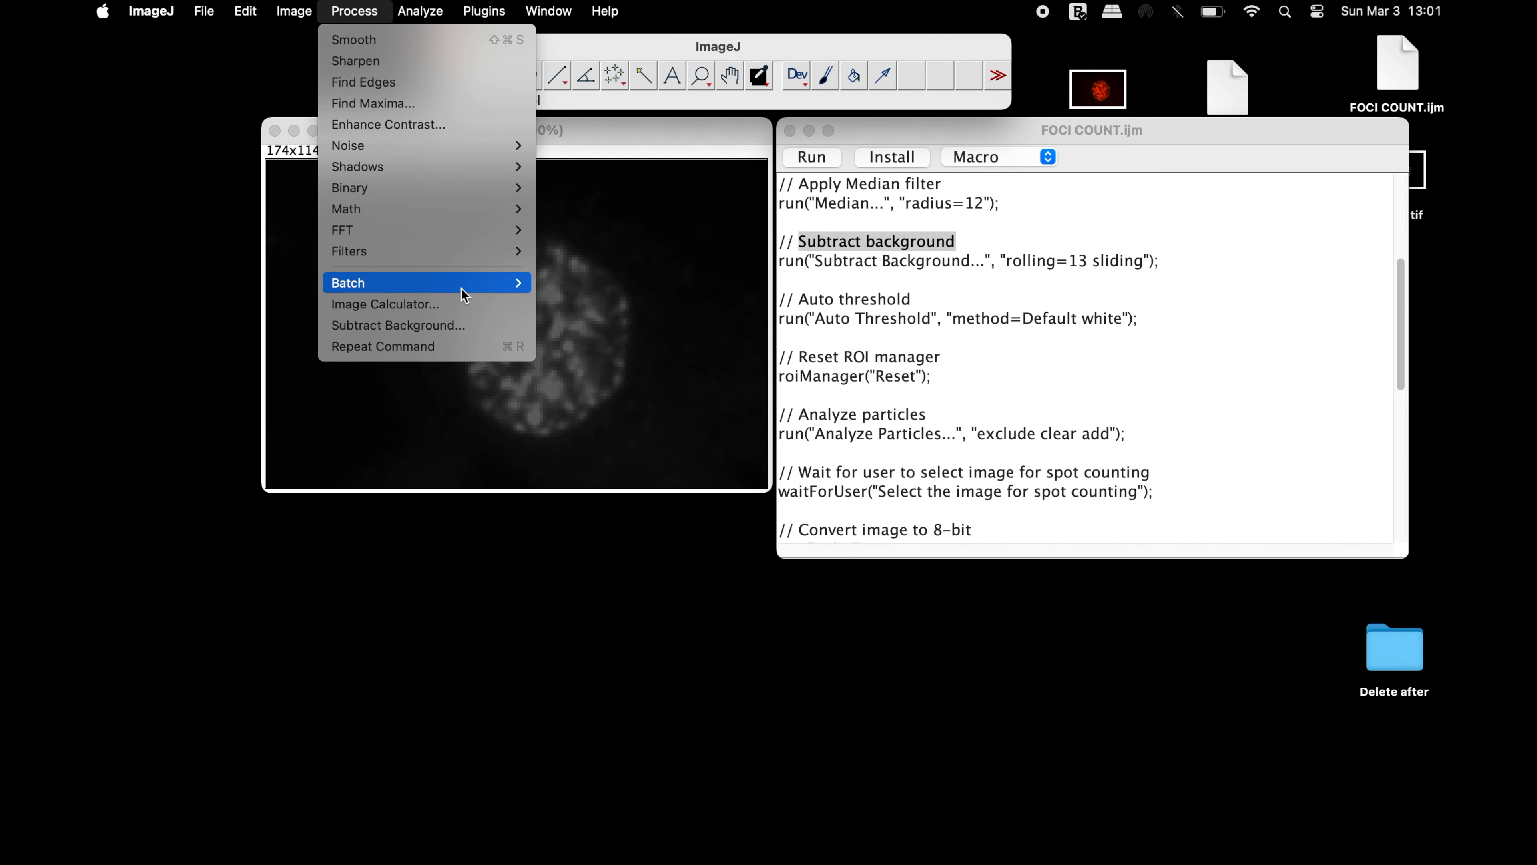
pyautogui.click(476, 329)
pyautogui.click(569, 666)
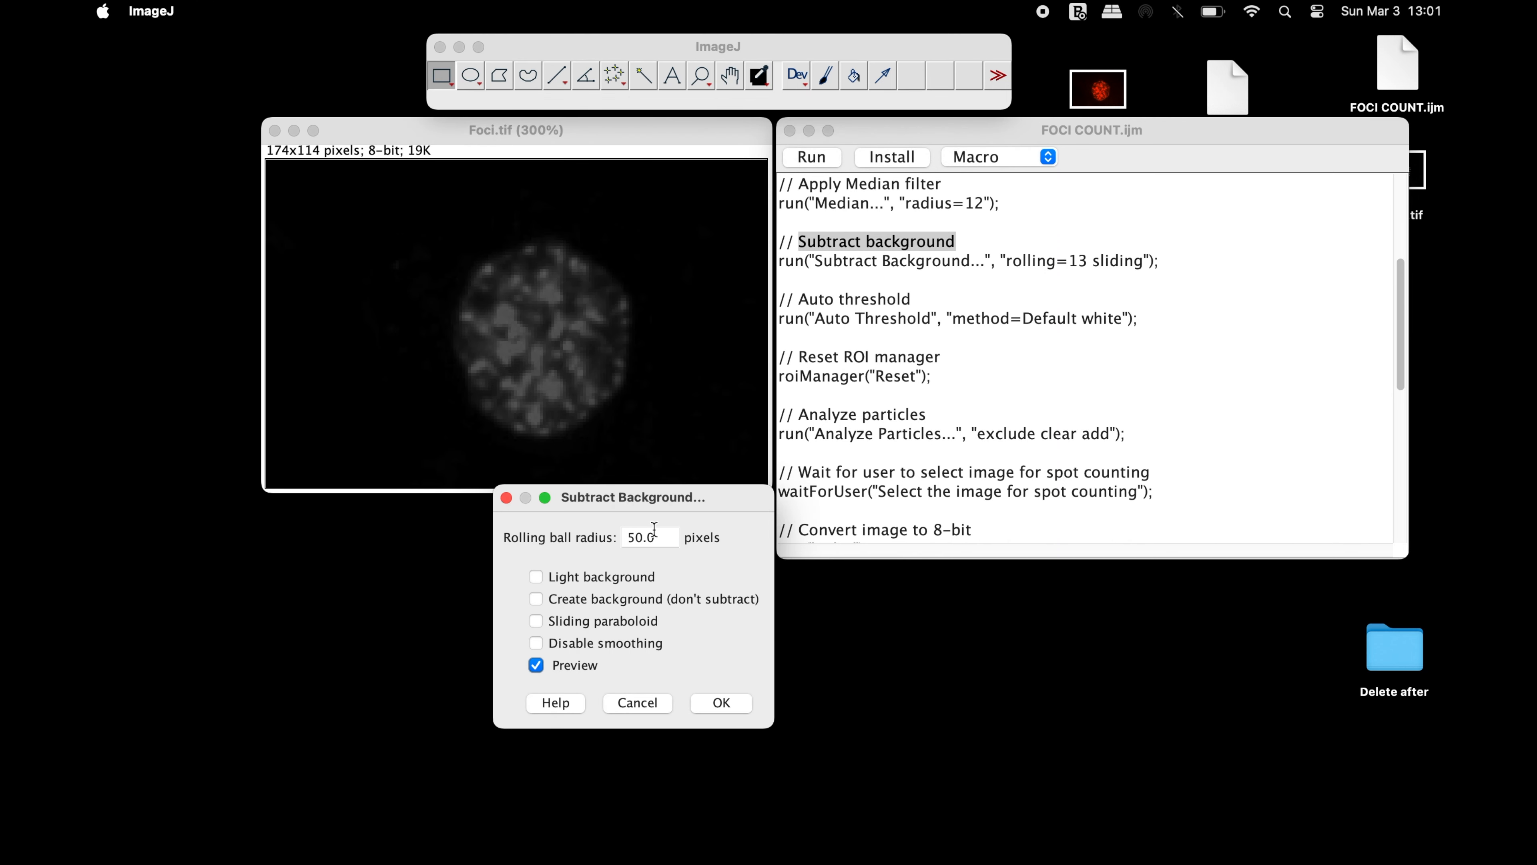
pyautogui.click(665, 537)
pyautogui.write('13')
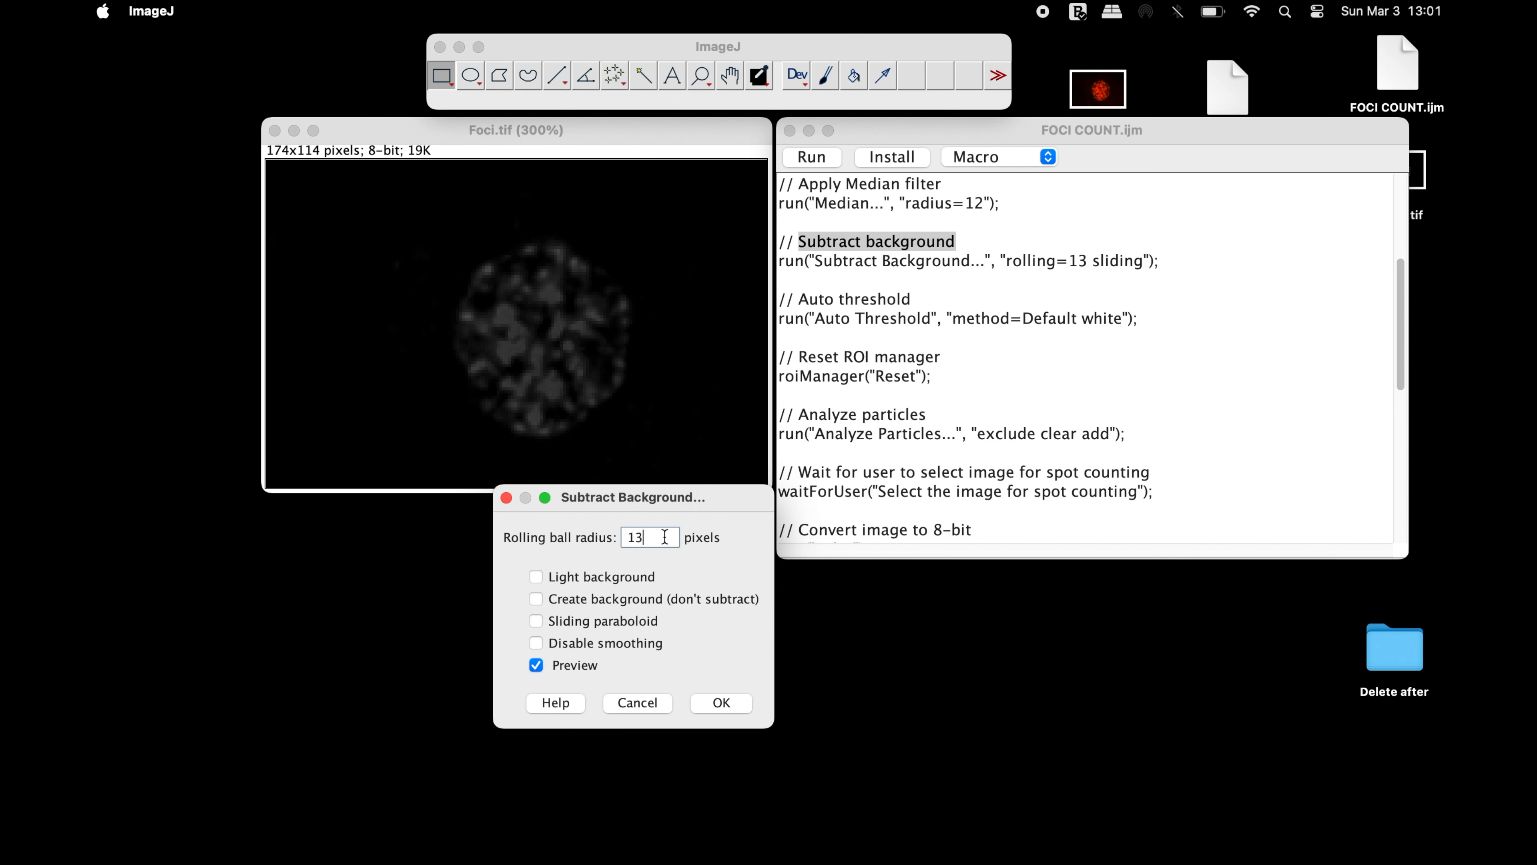
pyautogui.click(627, 703)
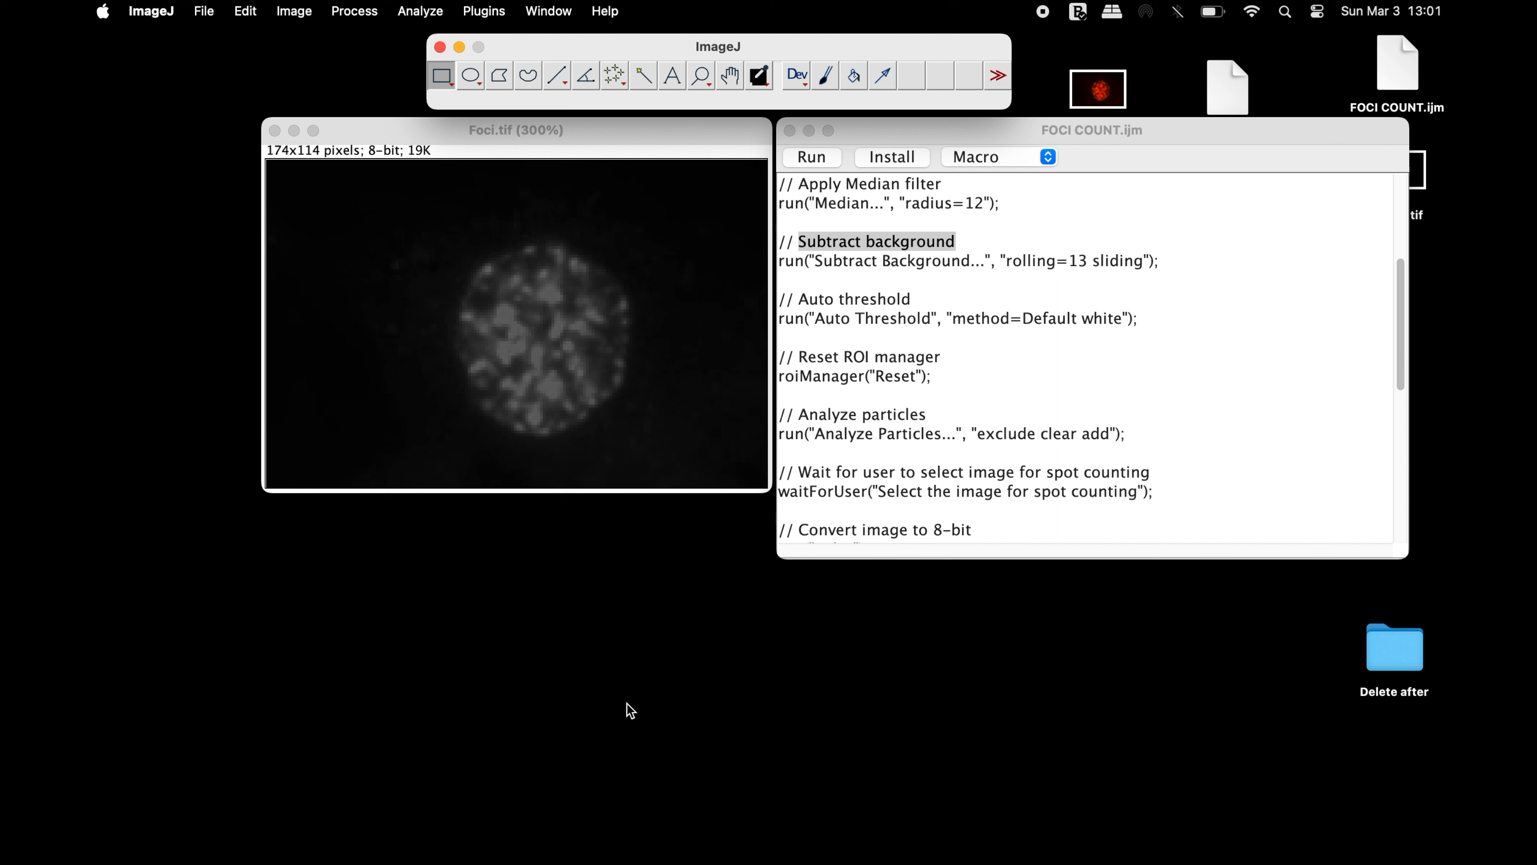
# Locate the macro's Gaussian blur comment and preview that filter on Foci.tif with a sigma of 1, without applying it
pyautogui.moveTo(799, 222); pyautogui.dragTo(981, 214)
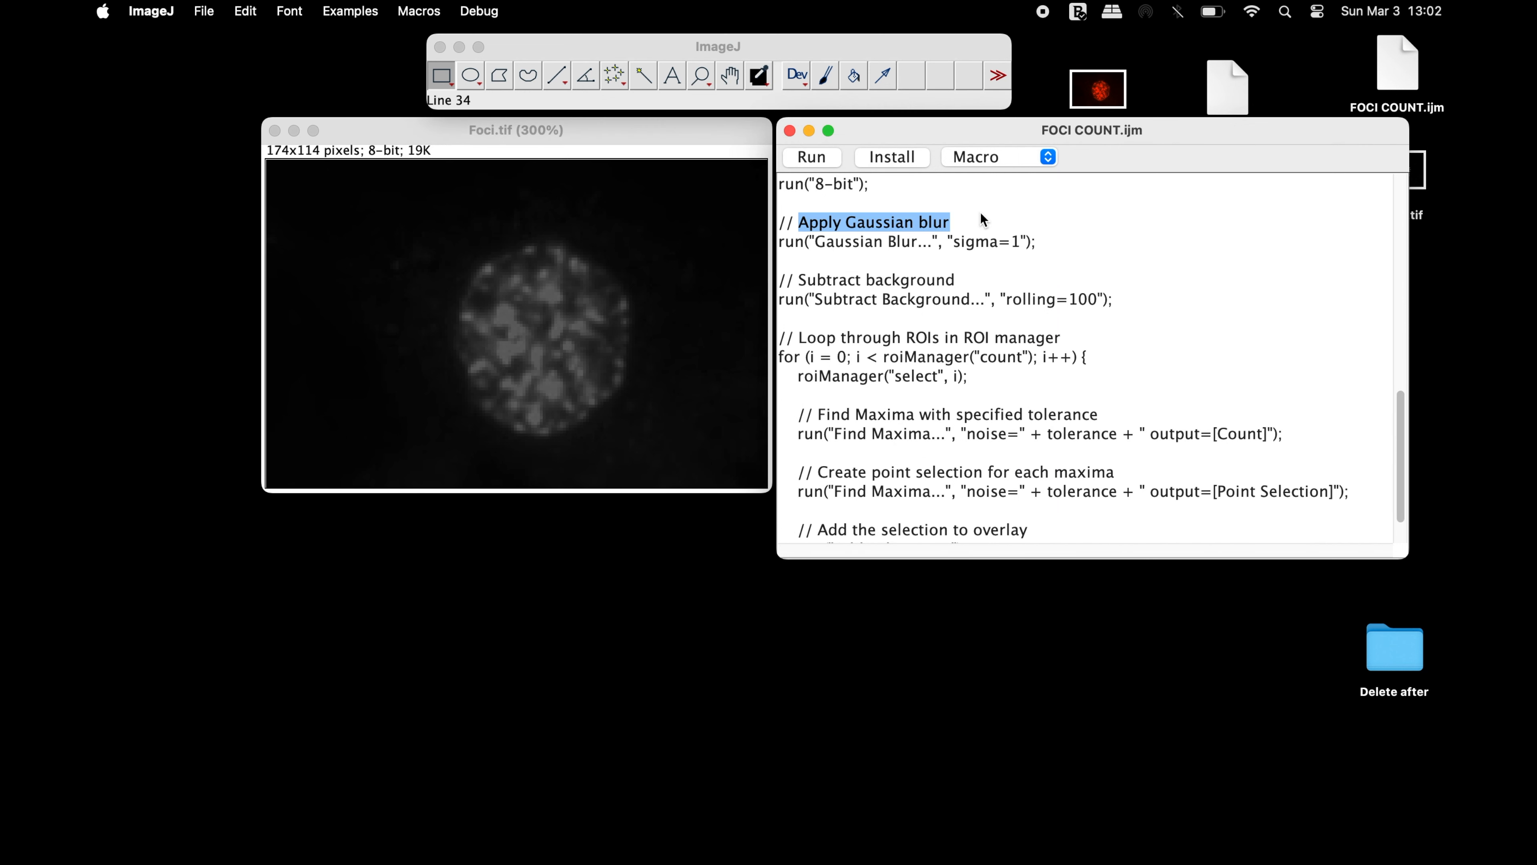
pyautogui.click(659, 48)
pyautogui.click(357, 10)
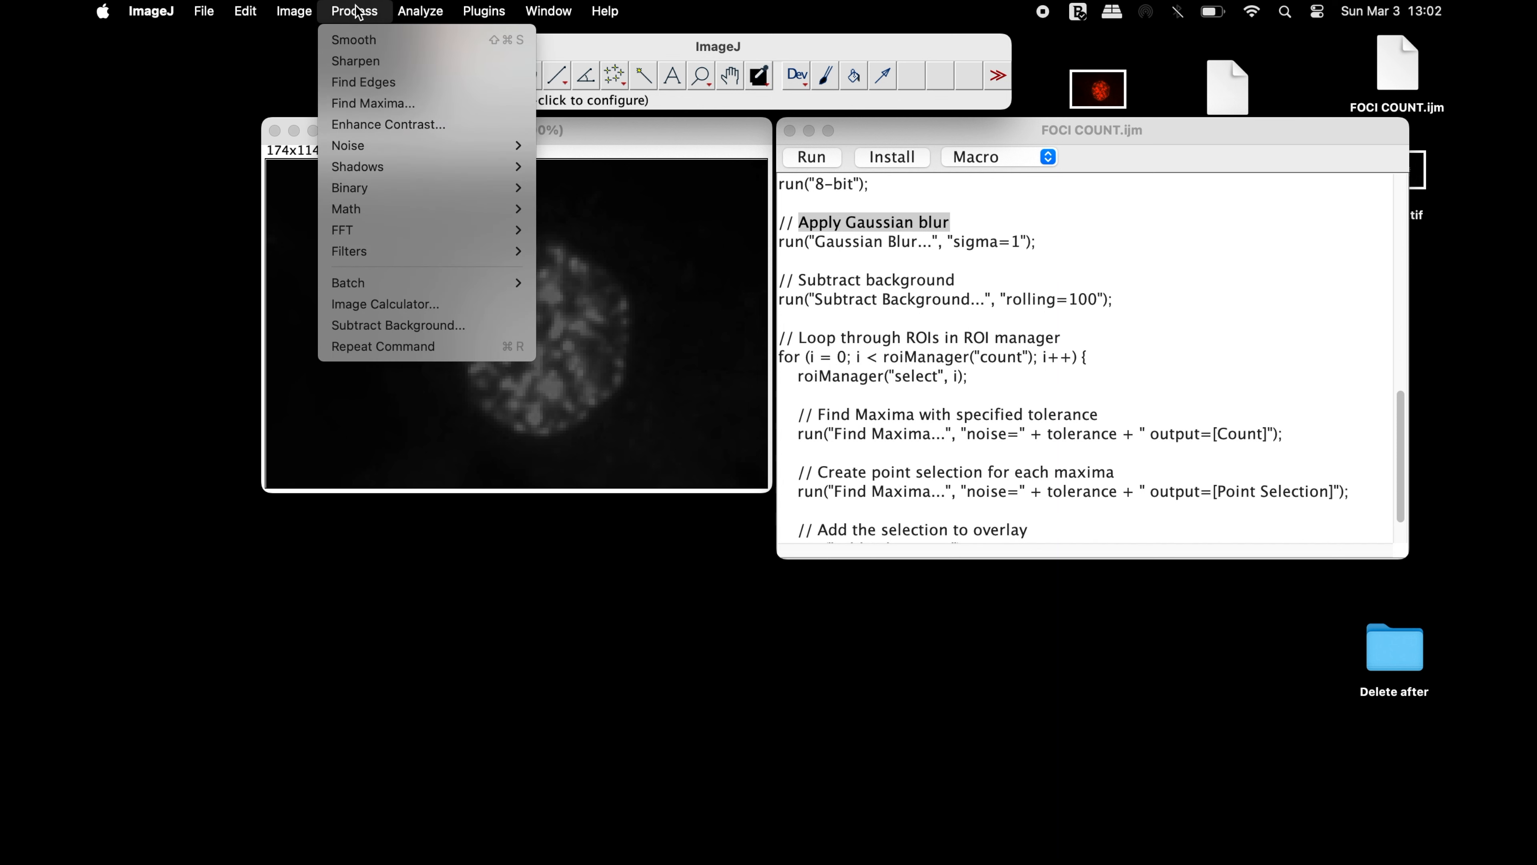
pyautogui.moveTo(446, 252)
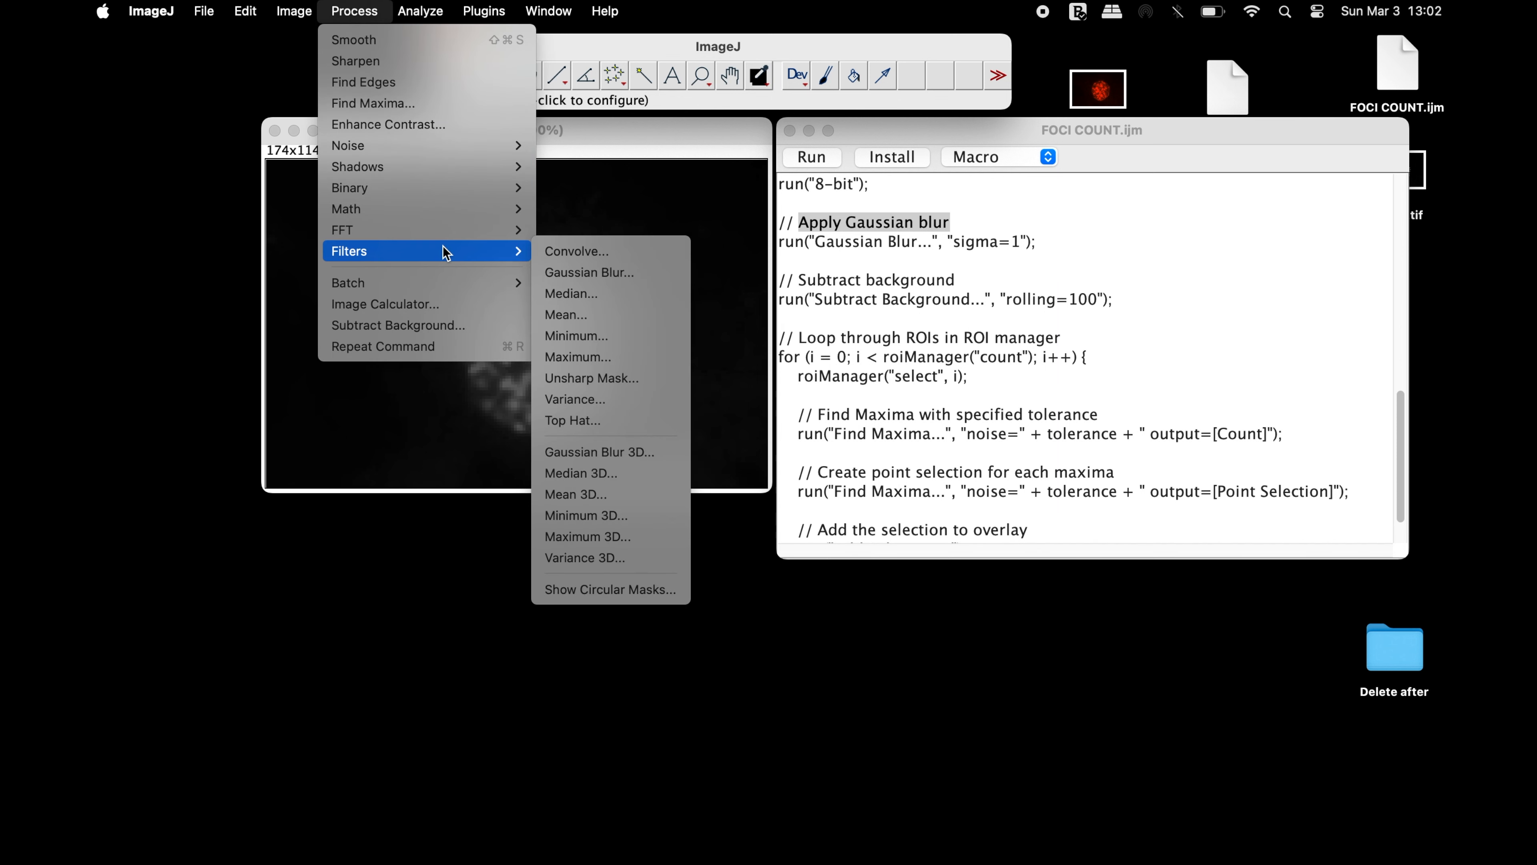
pyautogui.click(659, 279)
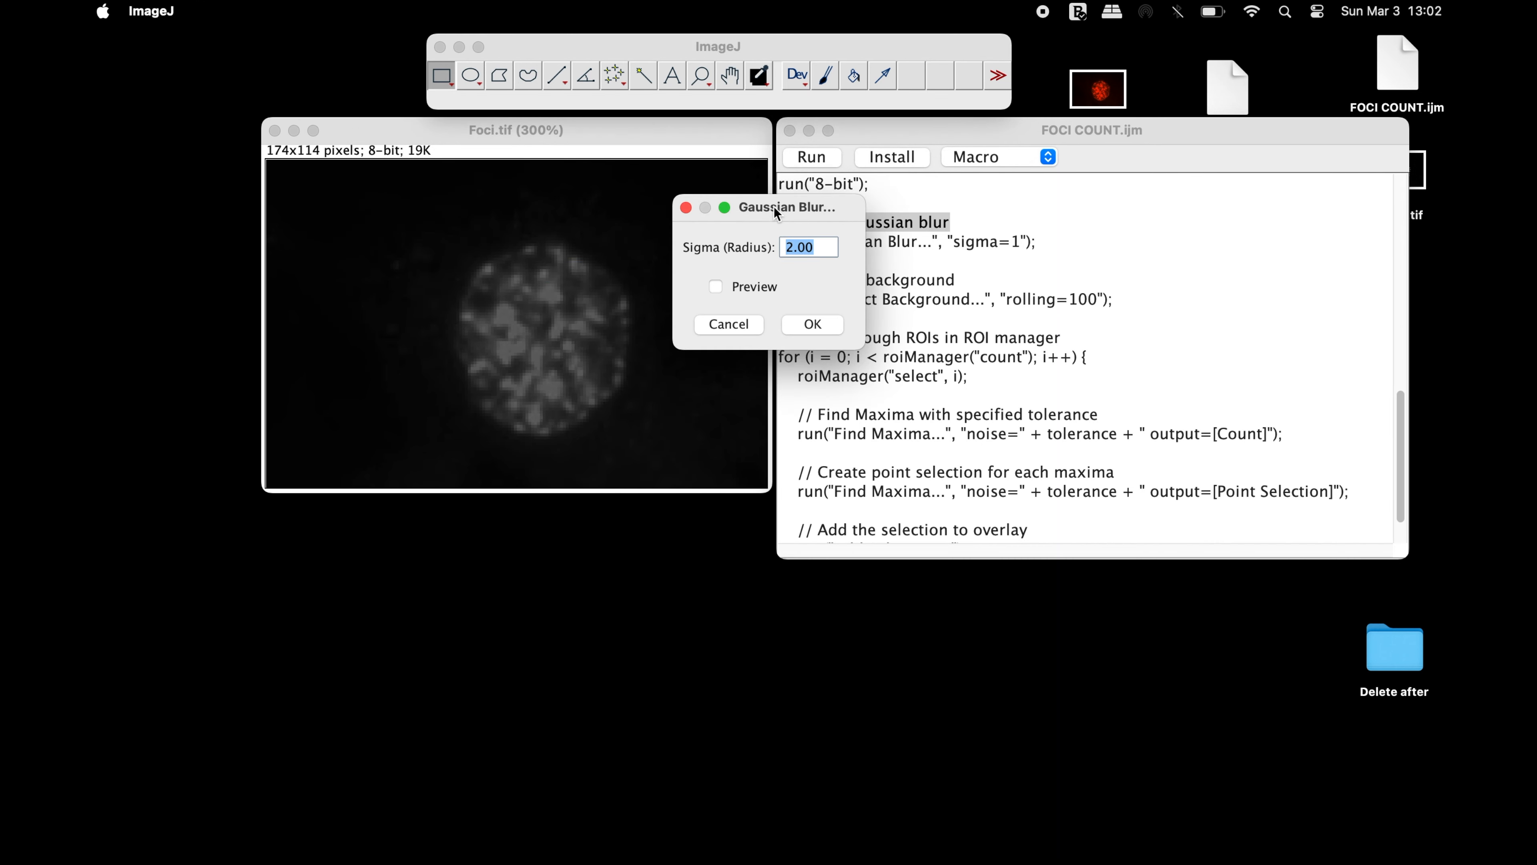
pyautogui.moveTo(775, 205); pyautogui.dragTo(671, 449)
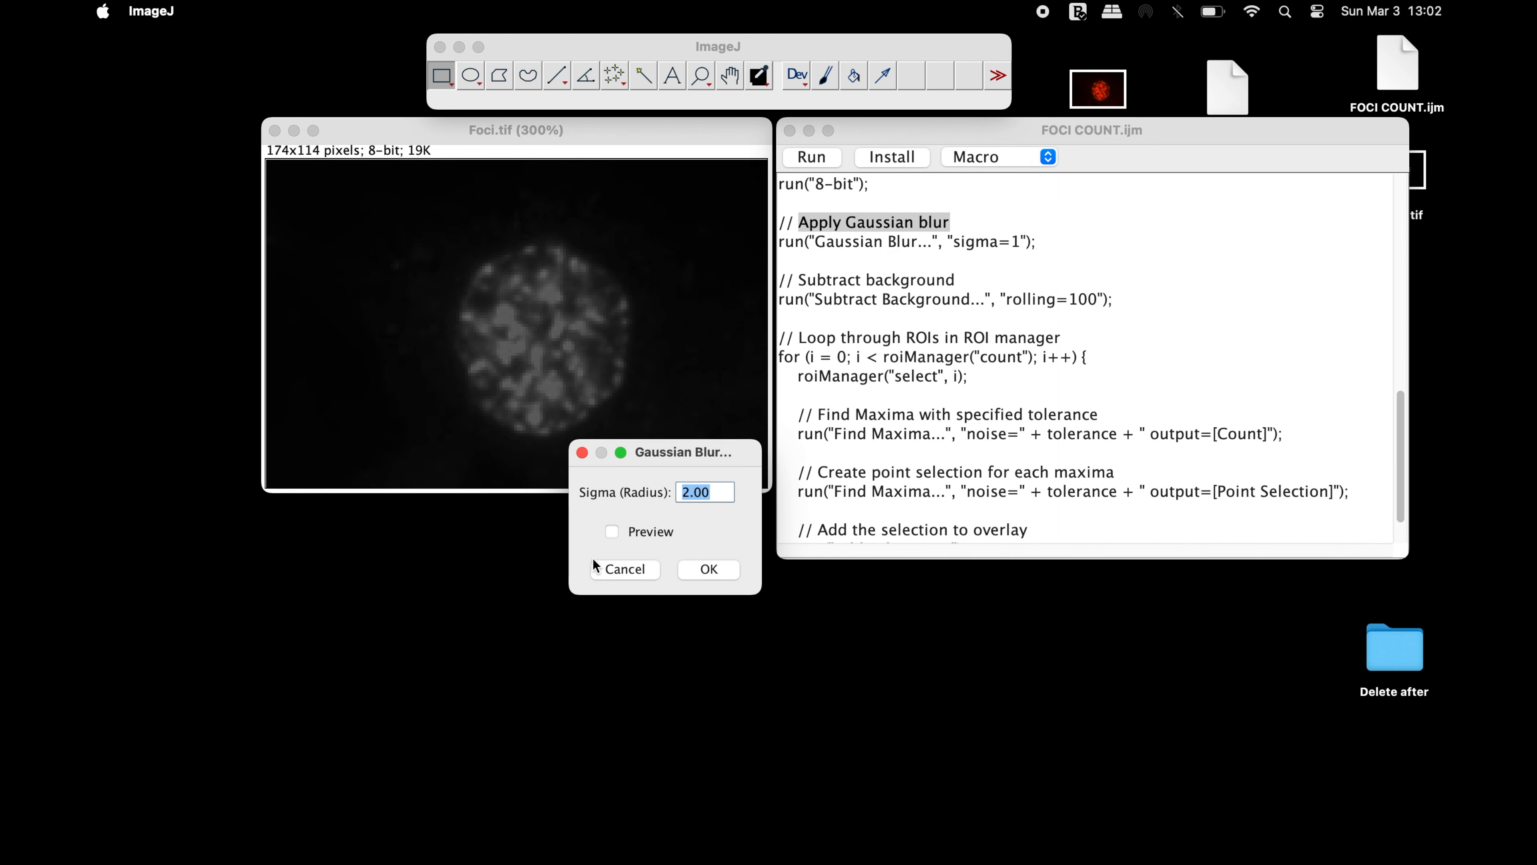
pyautogui.click(638, 533)
pyautogui.doubleClick(725, 494)
pyautogui.write('1')
pyautogui.click(633, 571)
# Review the macro's comment on finding maxima with the specified tolerance
pyautogui.scroll(-1, 1029, 364)
pyautogui.moveTo(818, 361); pyautogui.dragTo(1118, 357)
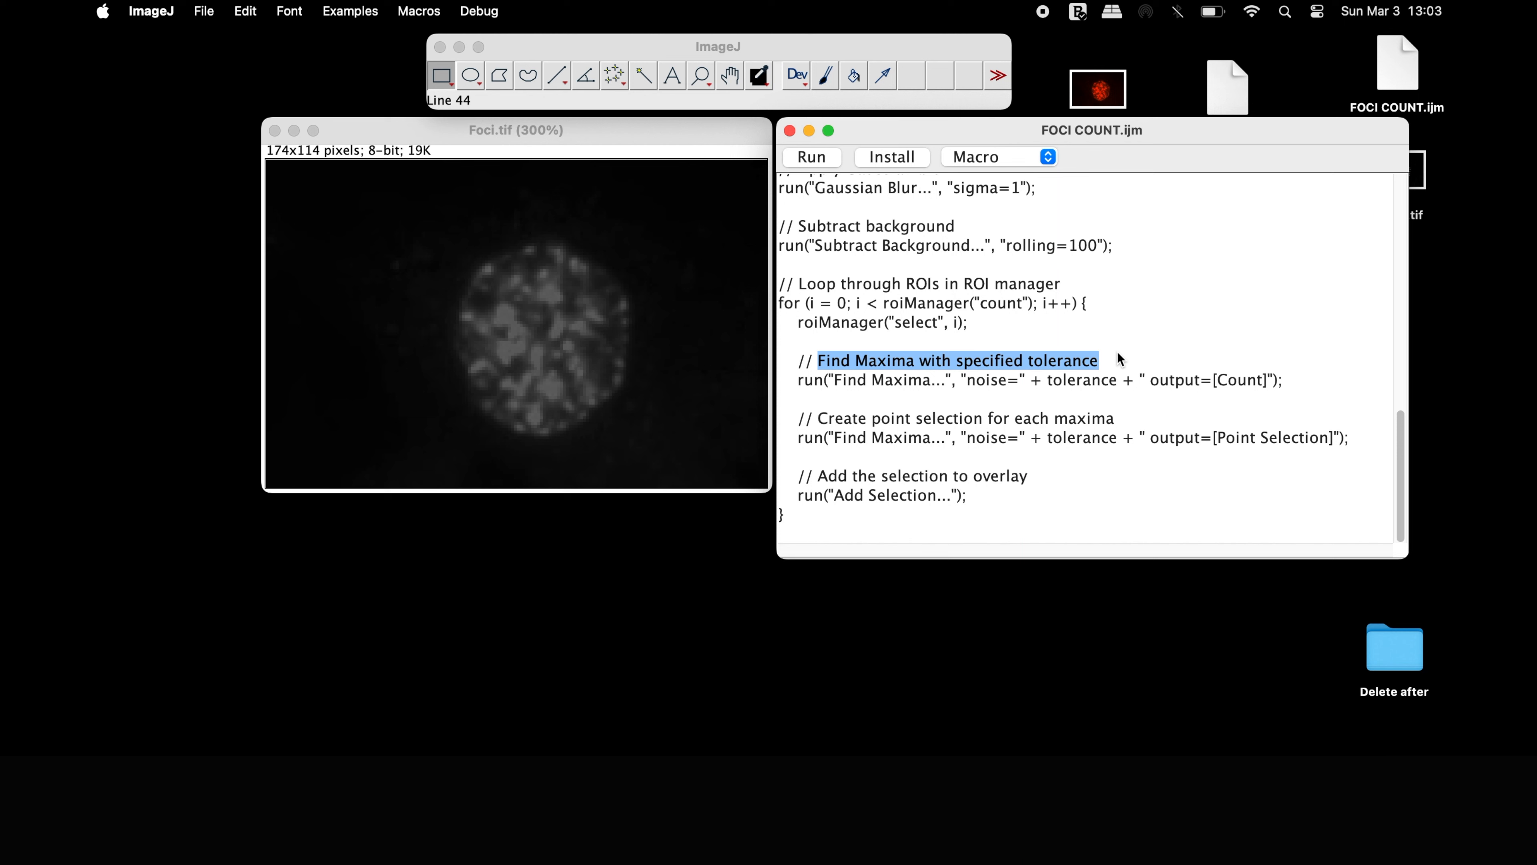
pyautogui.click(1117, 353)
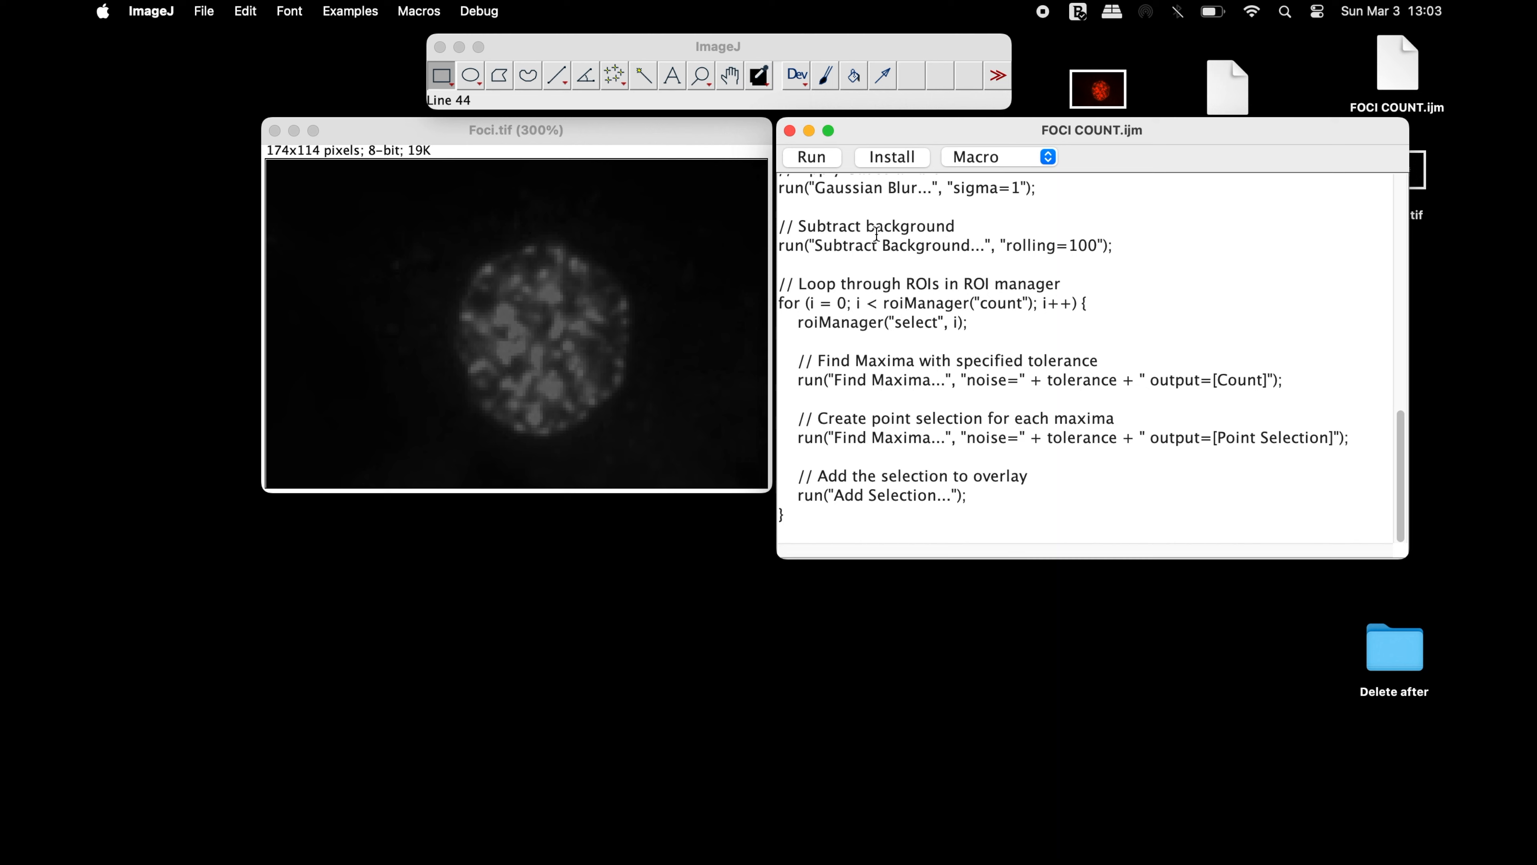
# Rerun the macro, supply the red foci image from the Desktop for spot counting, and select the nucleus ROI in the ROI Manager
pyautogui.scroll(10, 876, 232)
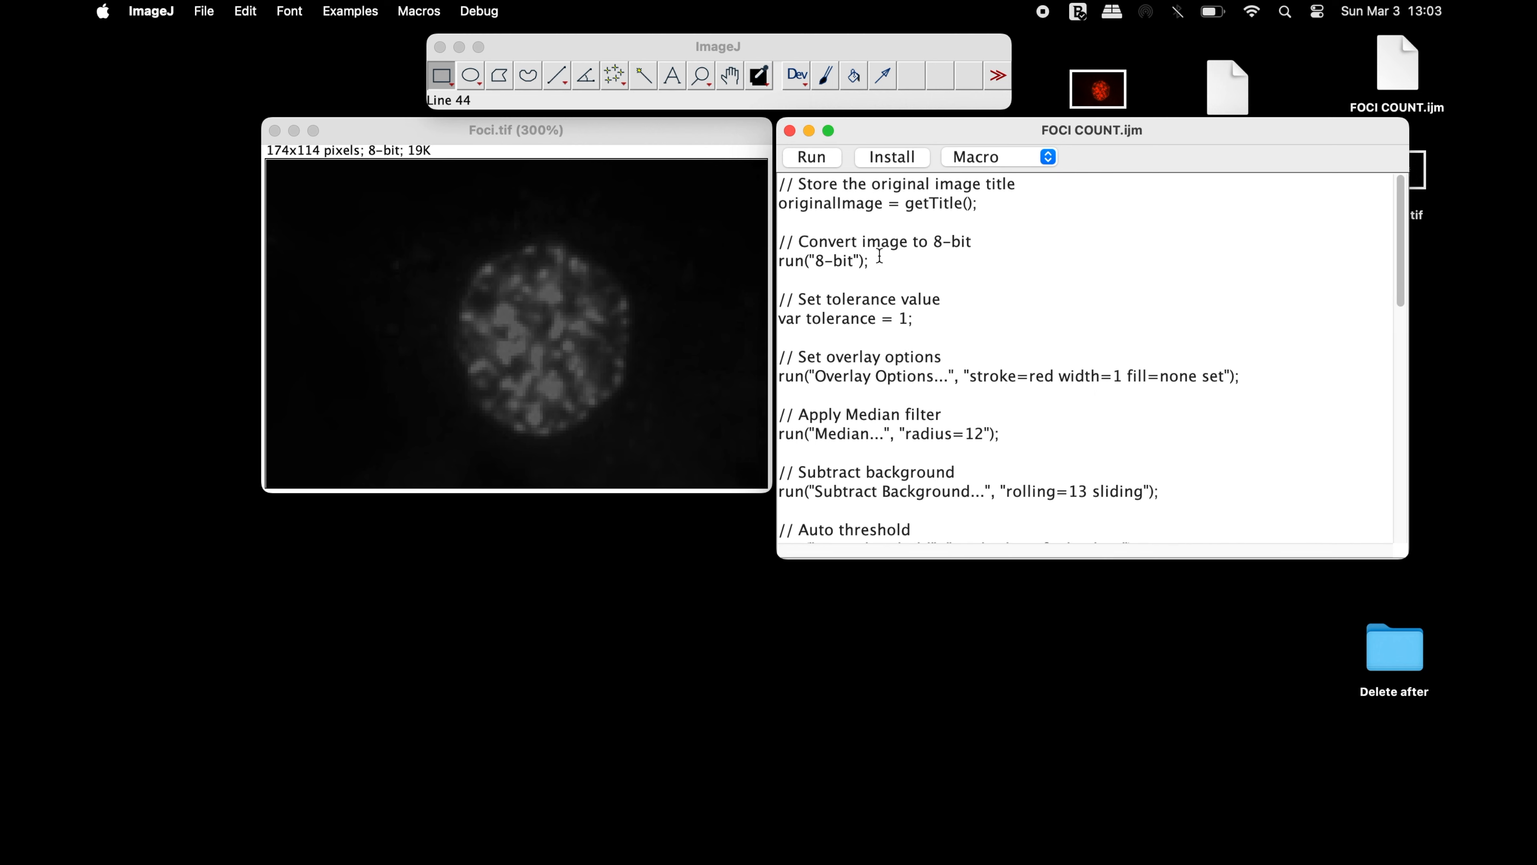
pyautogui.click(828, 156)
pyautogui.moveTo(1098, 89); pyautogui.dragTo(677, 96)
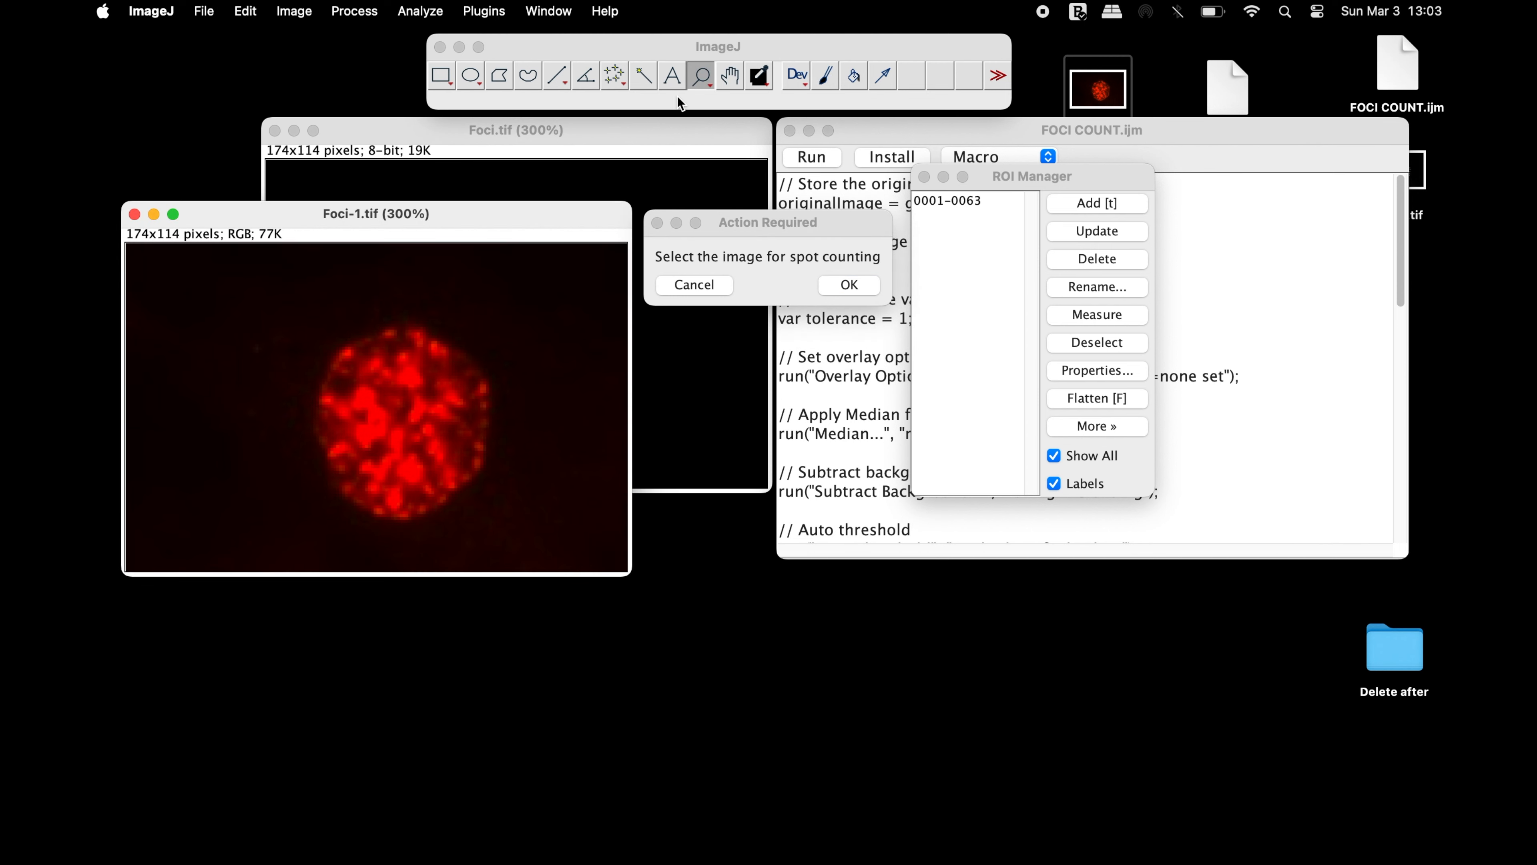
pyautogui.click(860, 280)
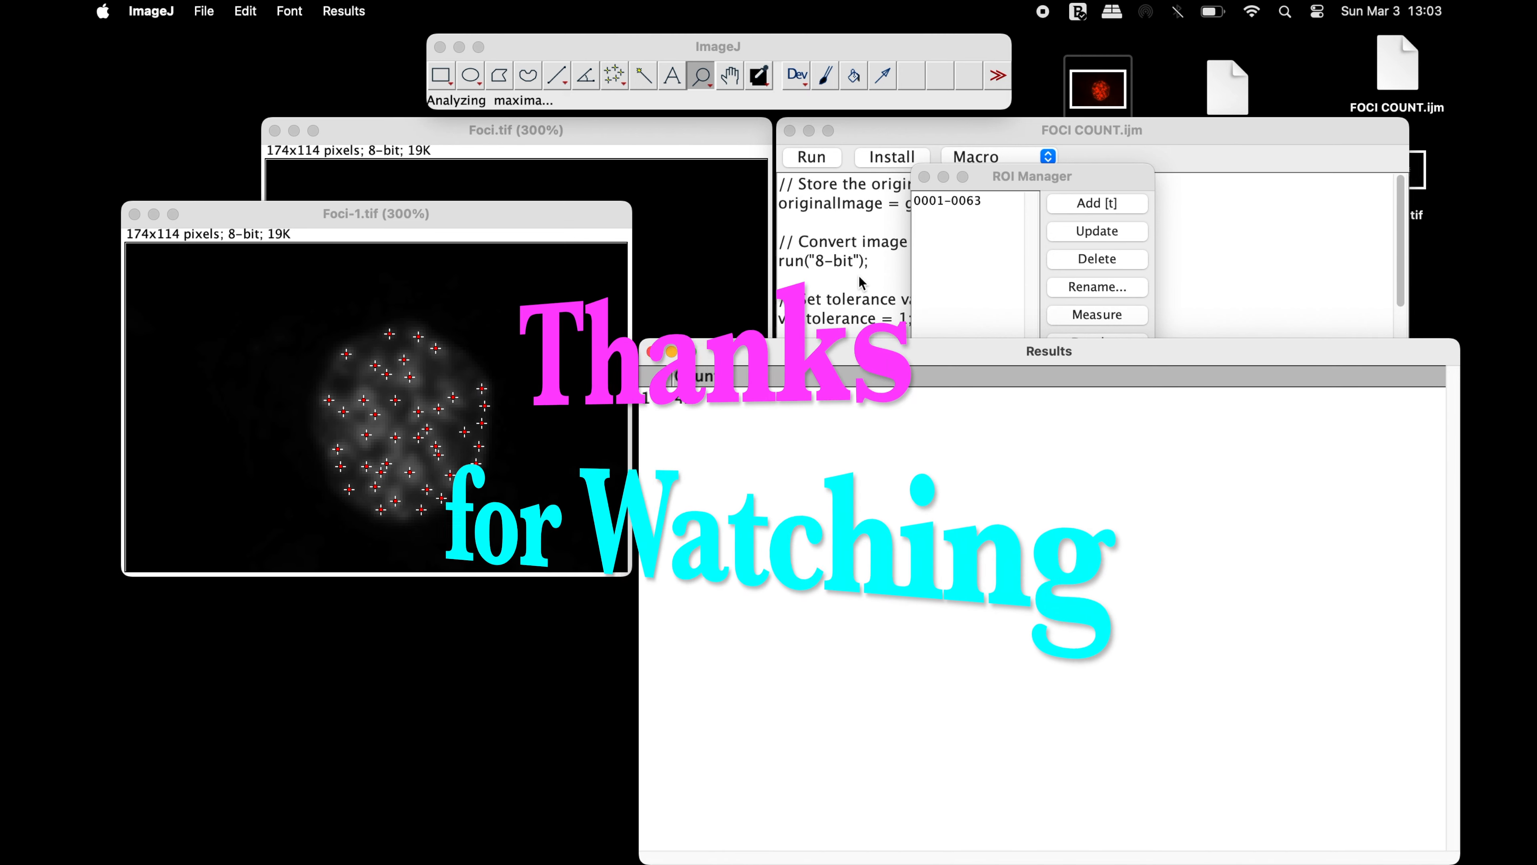
pyautogui.click(1079, 172)
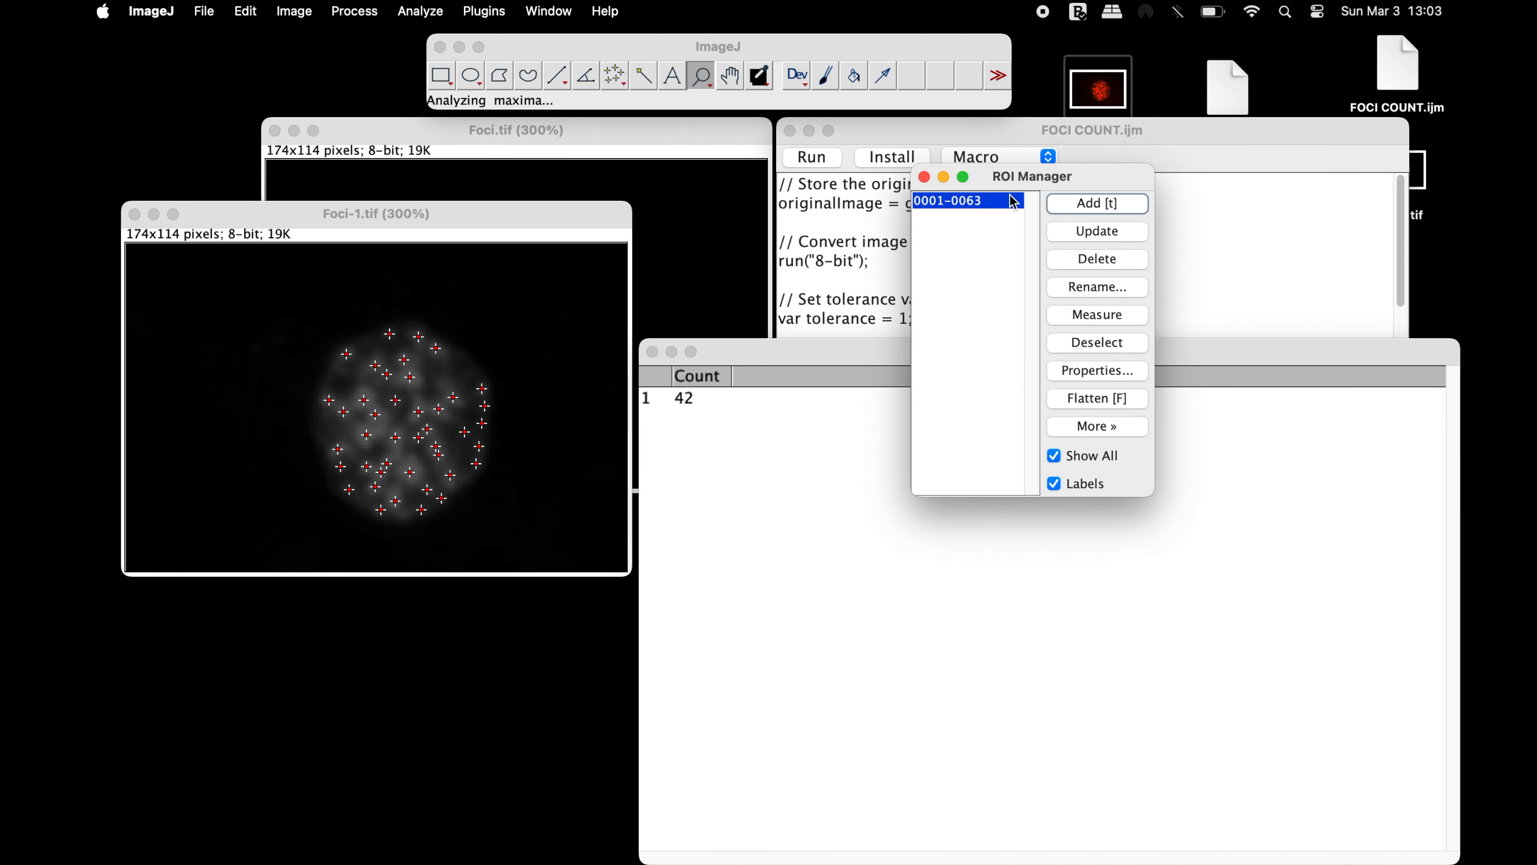